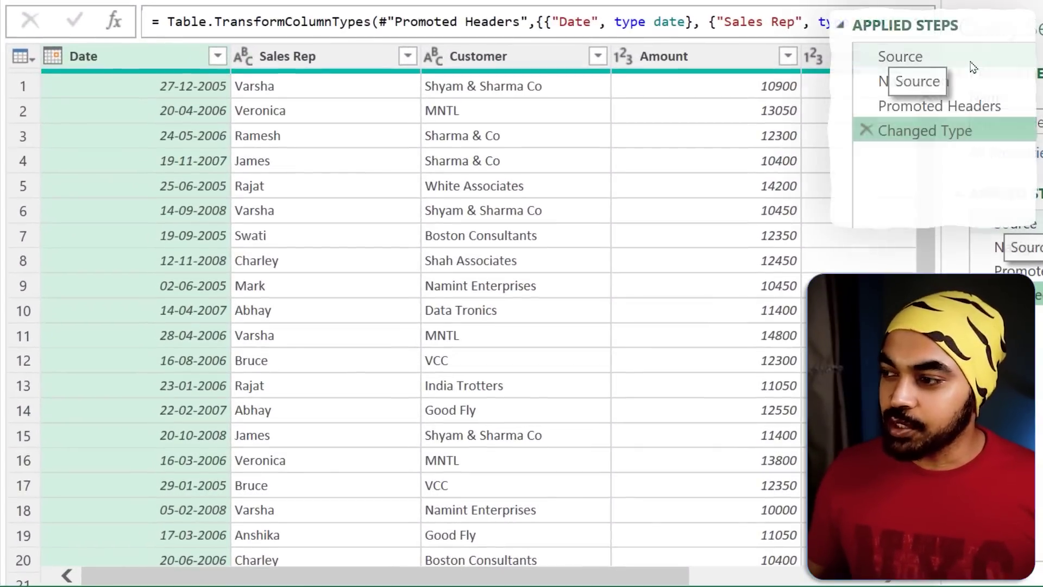
Step: Preview the PromoteHeaders query's Source step, which lists the workbook's Sheet1 entry
click(881, 267)
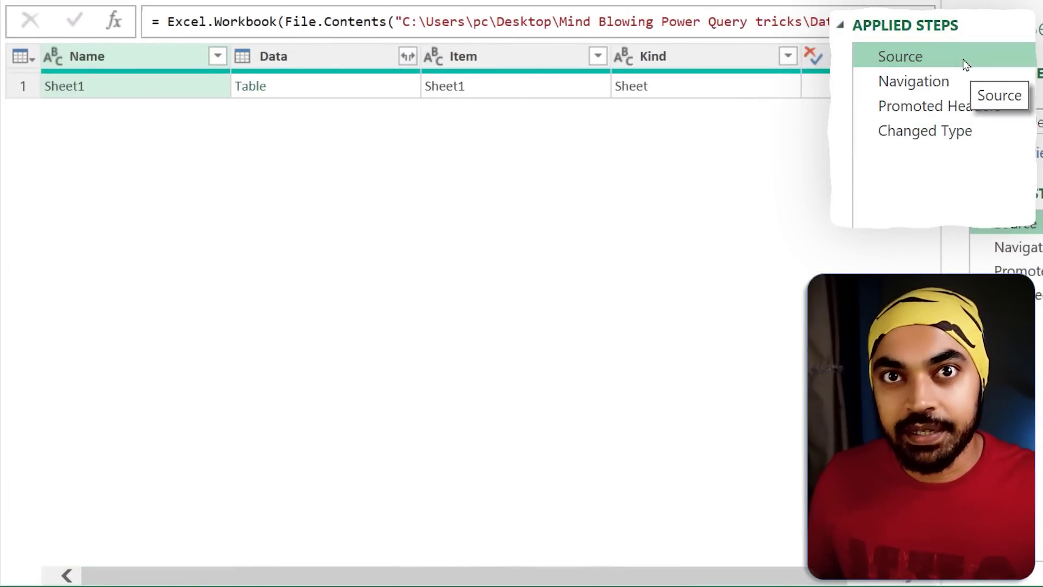
click(924, 81)
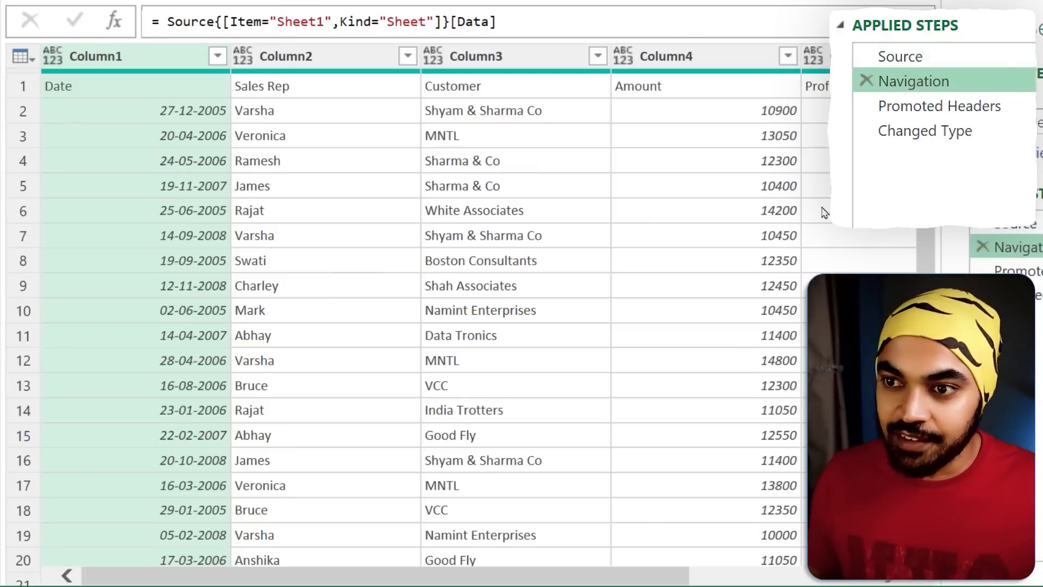
click(82, 90)
click(279, 88)
click(465, 88)
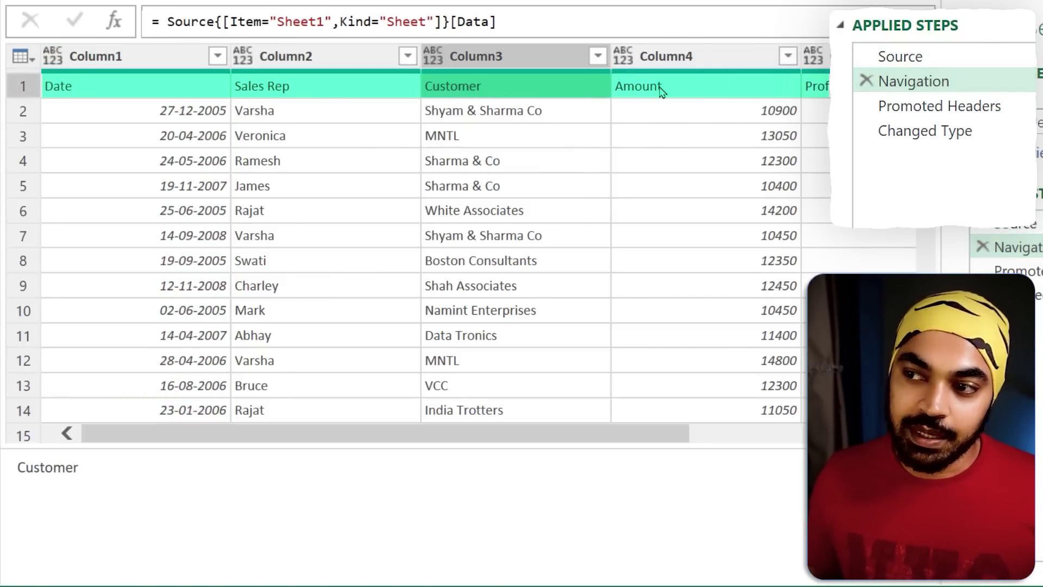
click(660, 88)
click(931, 108)
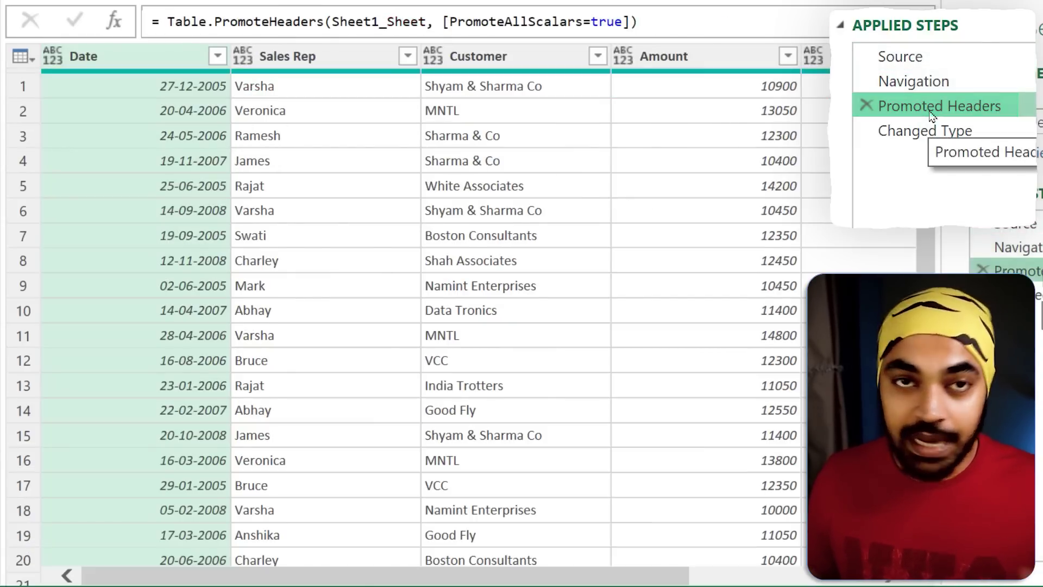
click(930, 131)
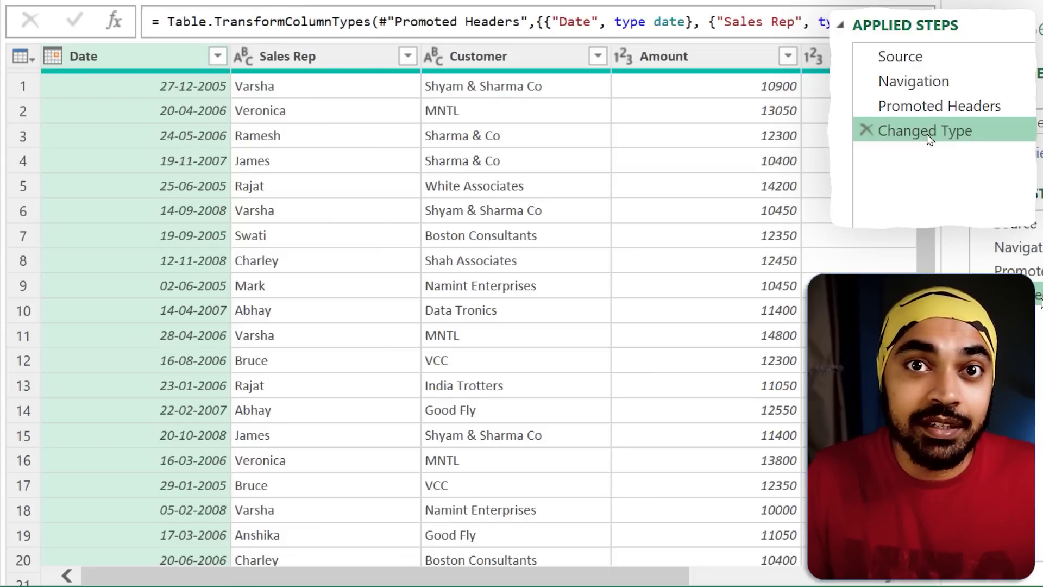
click(930, 58)
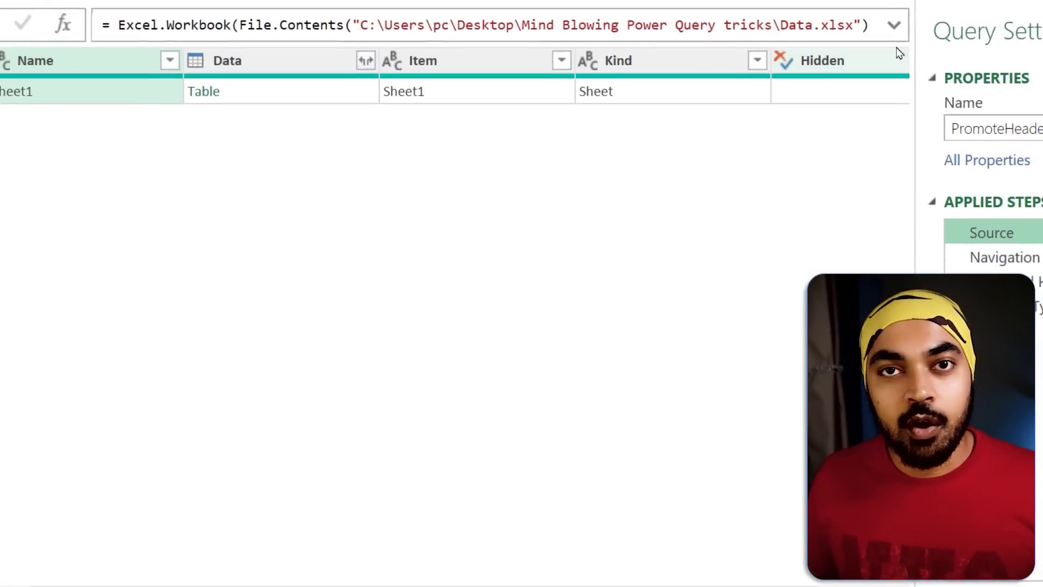
Step: Change the Excel.Workbook useHeaders argument in the Source formula from null to true
click(852, 31)
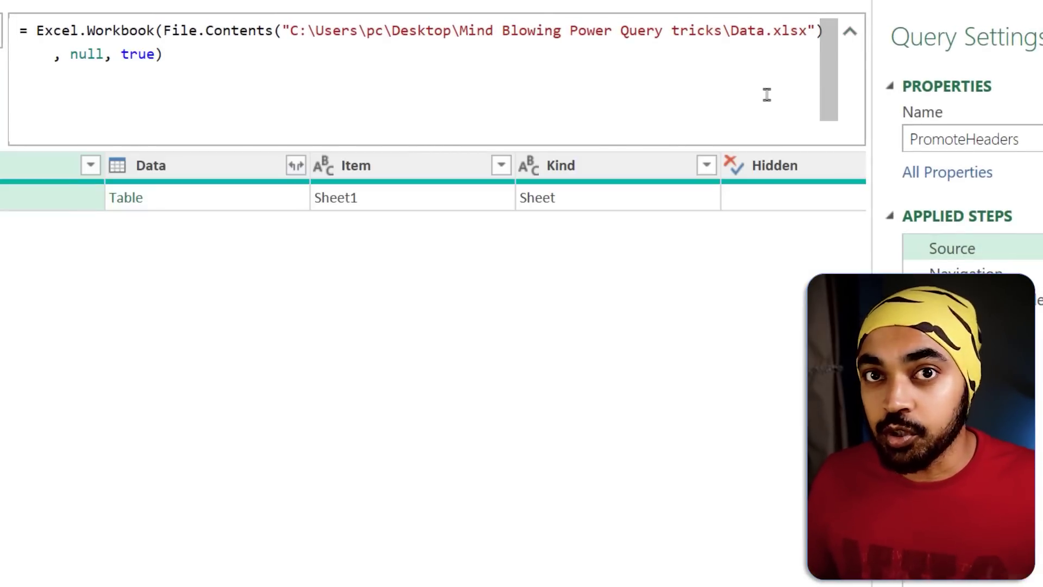
drag(38, 29, 146, 28)
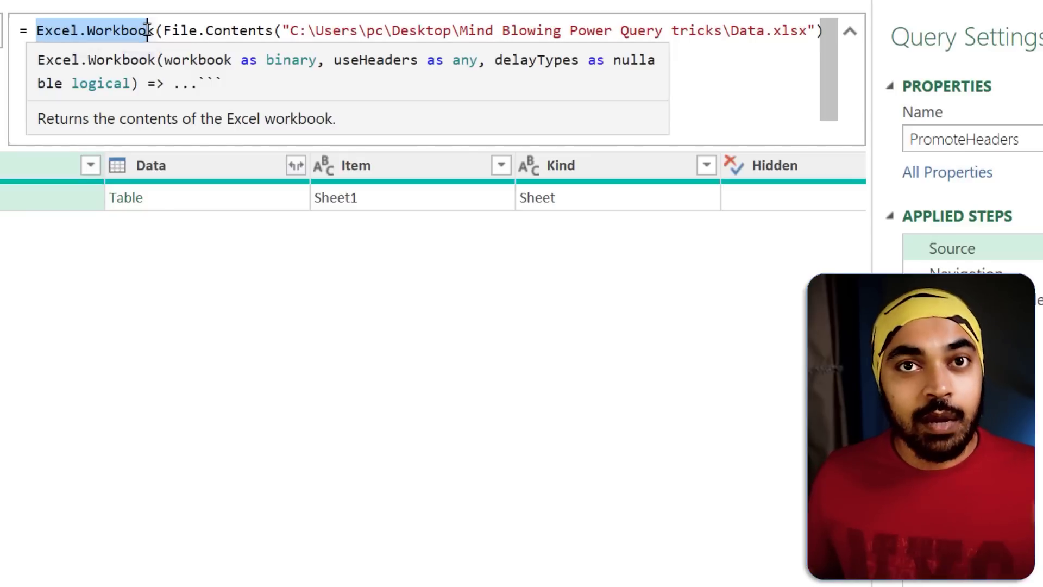
click(81, 59)
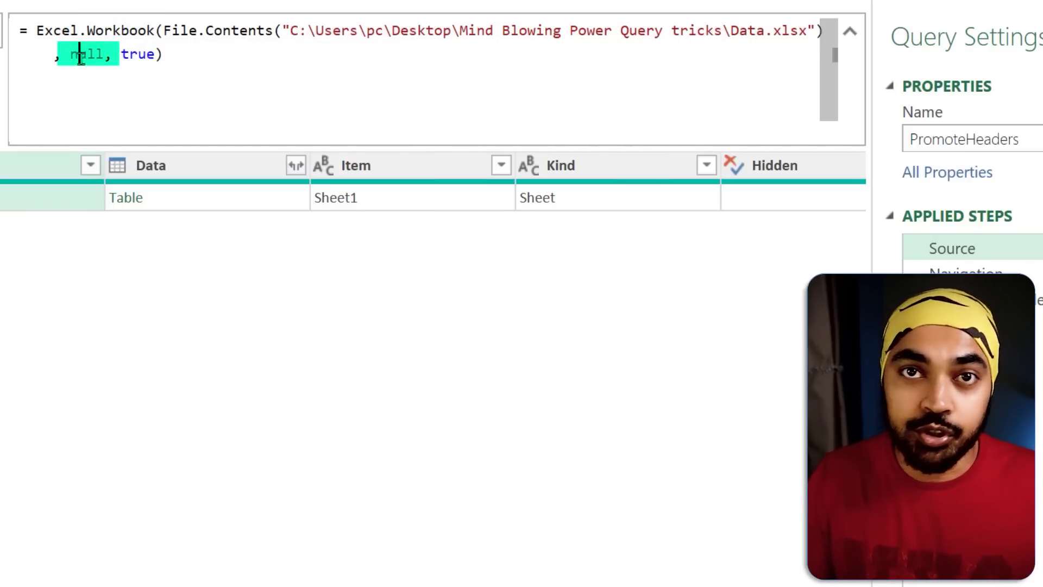
double_click(93, 53)
double_click(93, 53)
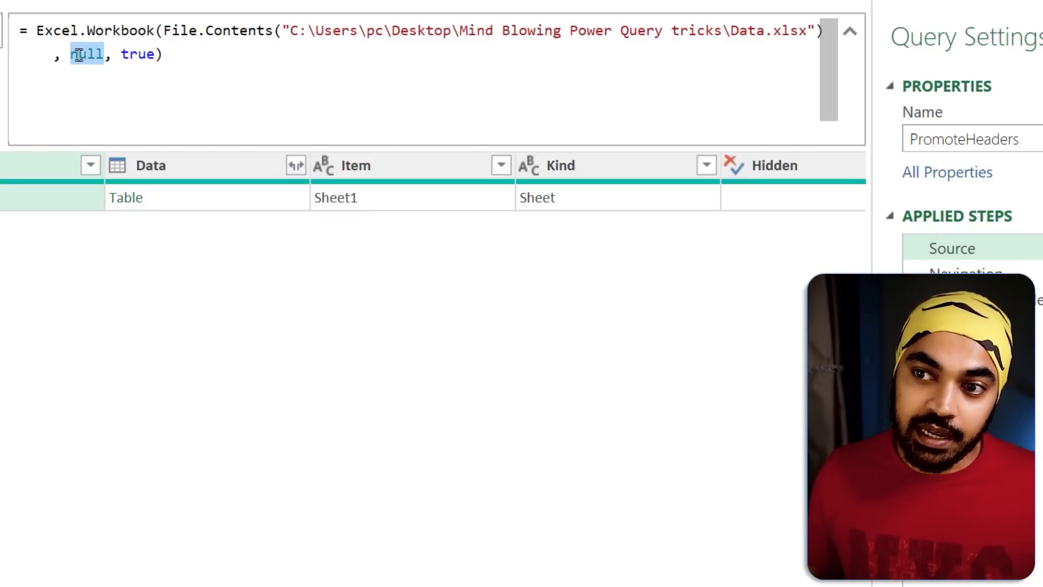
text(true)
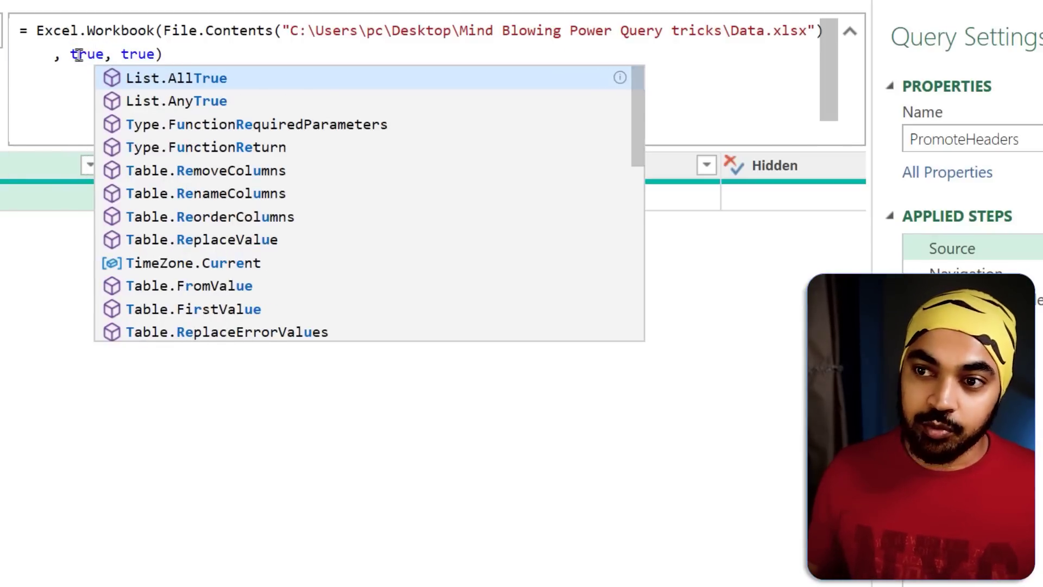
key(Escape)
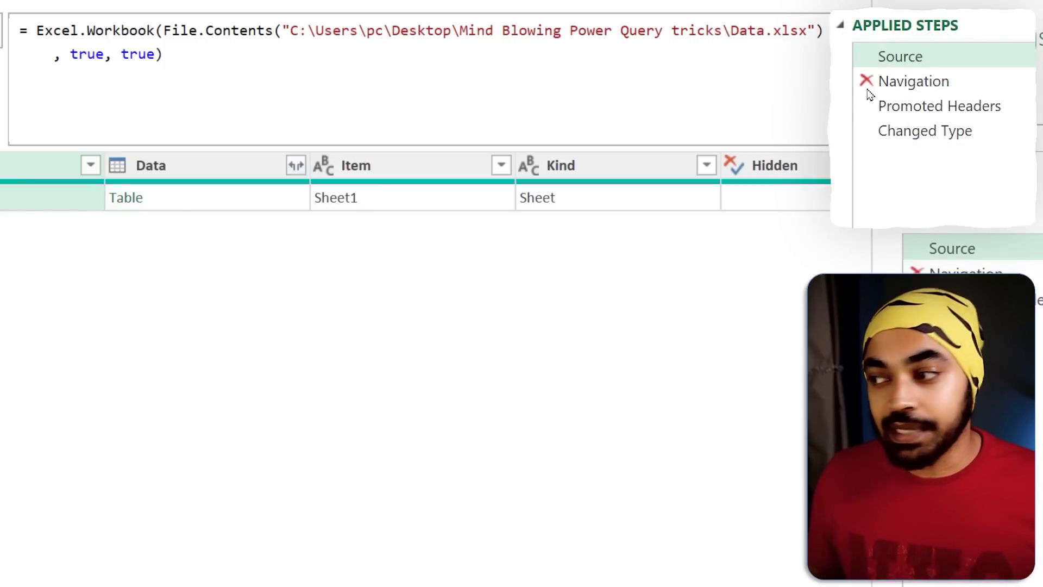
Step: Delete the redundant Promoted Headers step, previewing the Navigation and Changed Type steps
click(868, 90)
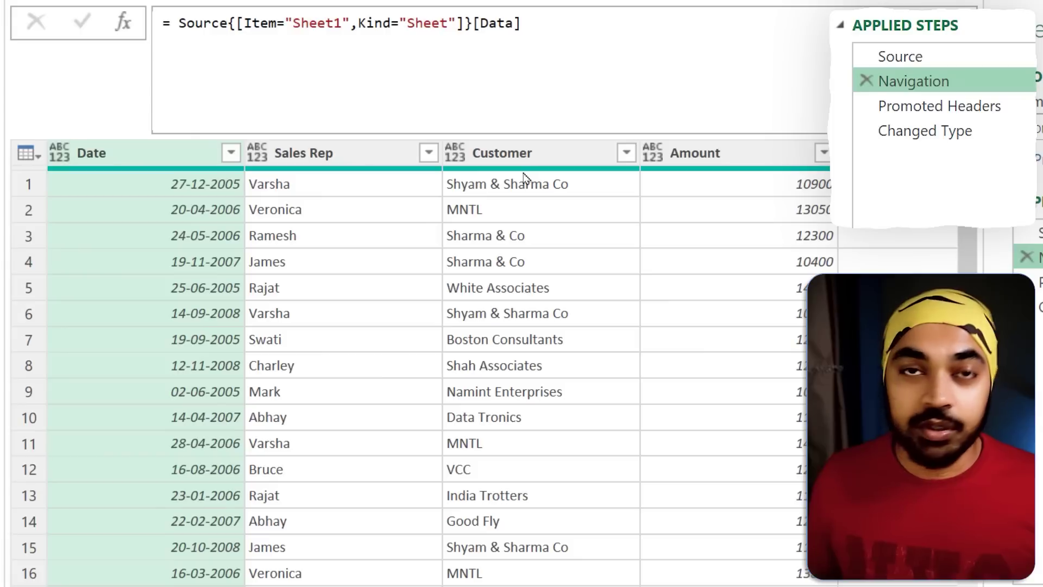
click(870, 107)
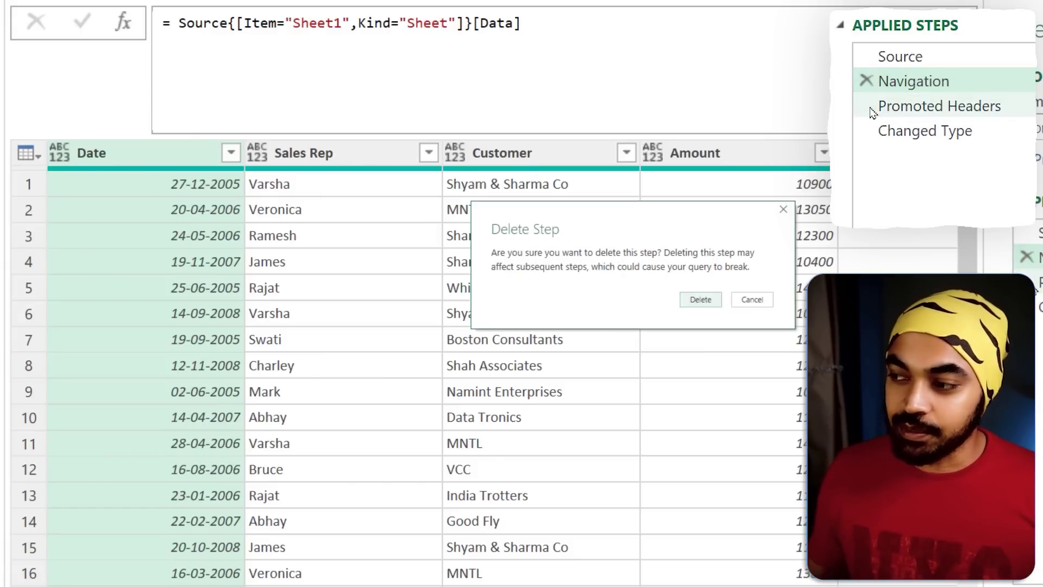
click(701, 299)
click(944, 116)
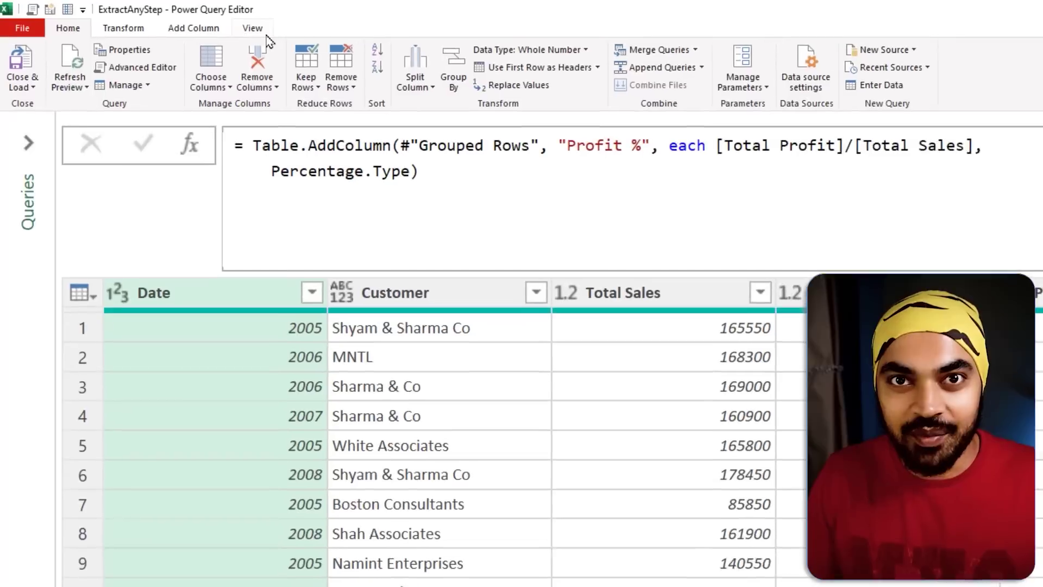
Step: In the Advanced Editor, replace let with [ and the in … #"Added Custom" lines with ]
click(177, 20)
click(492, 67)
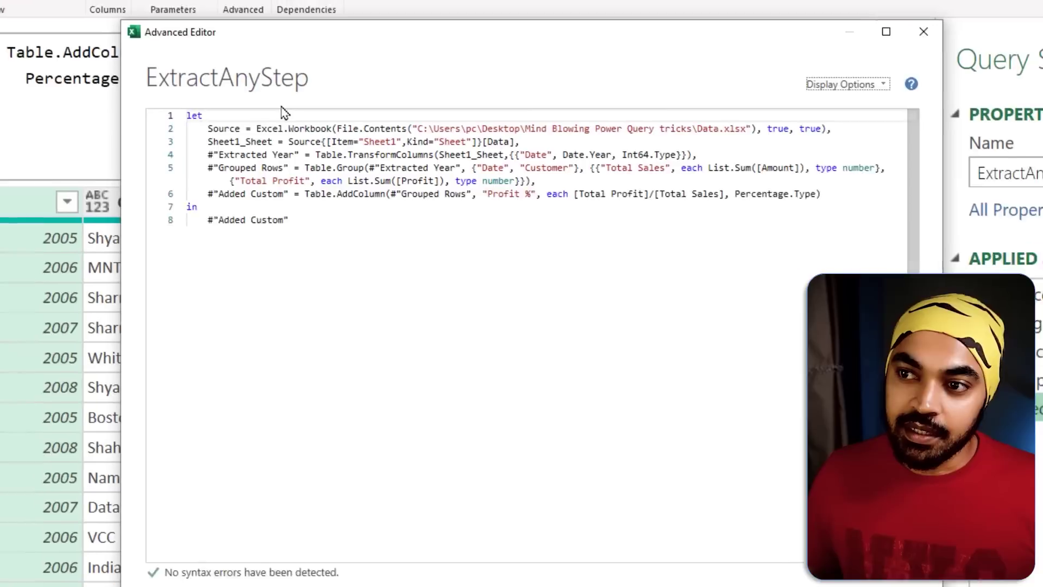
click(282, 111)
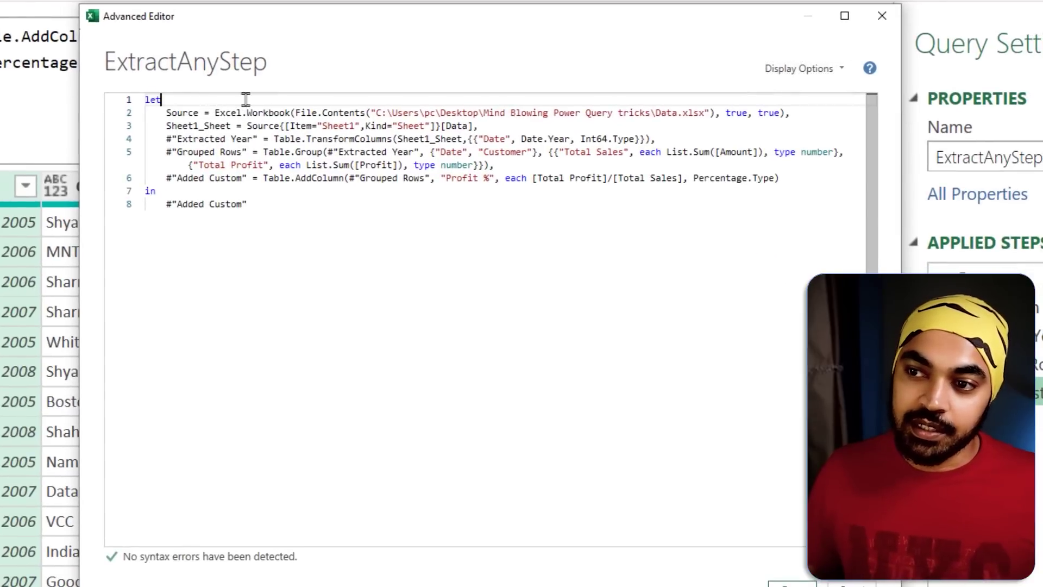
ctrl+scroll(282, 112, up, 3)
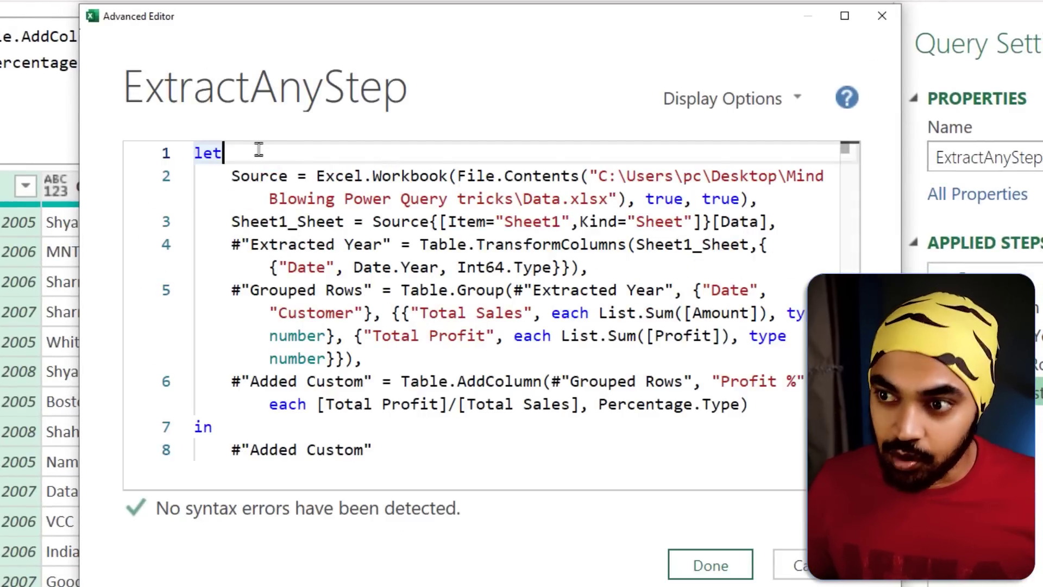
key(shift+Home)
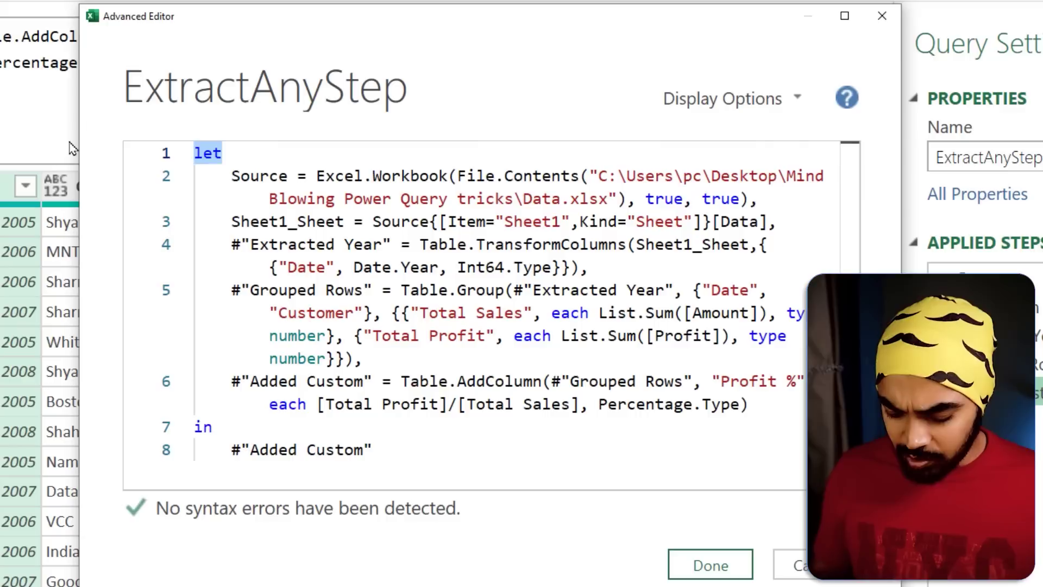
key(BackSpace)
text([)
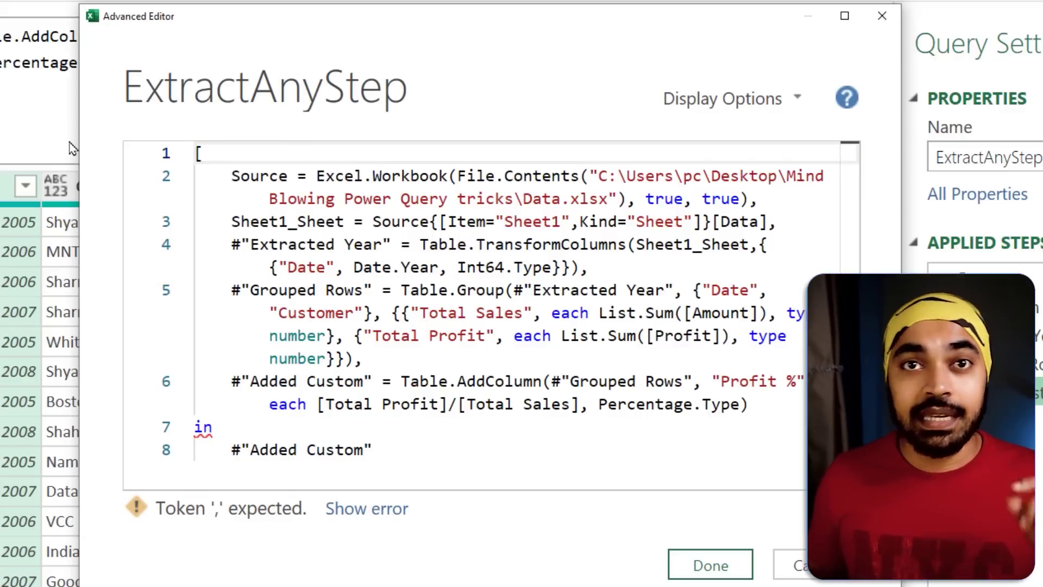
drag(195, 427, 411, 448)
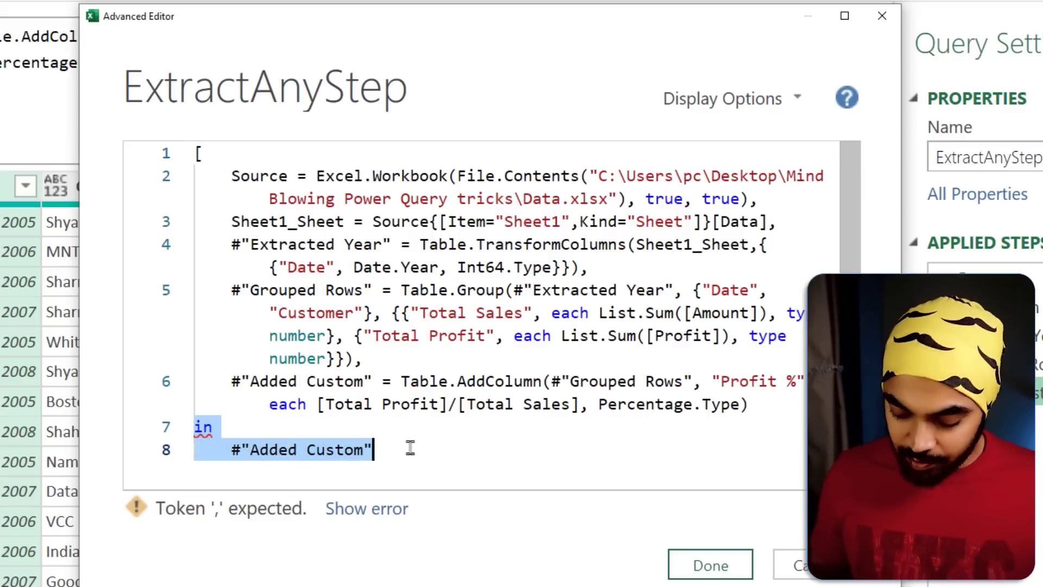
text(])
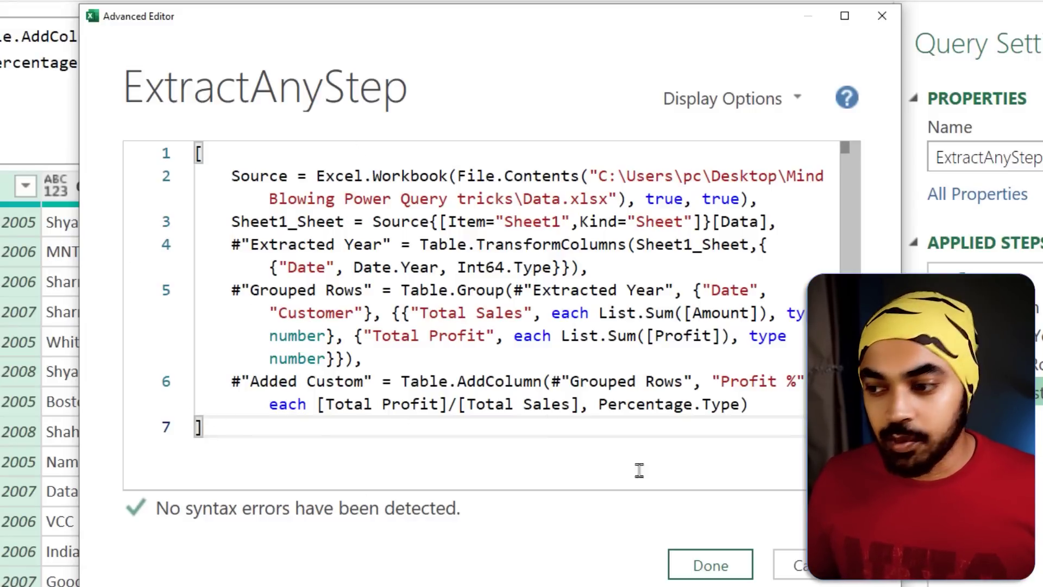
click(731, 566)
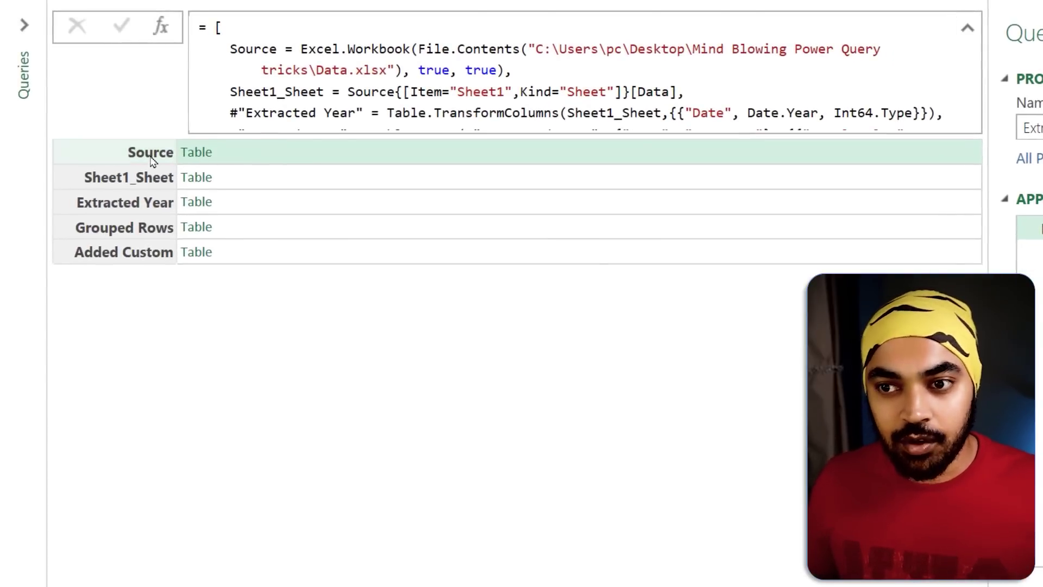
Step: Preview each field's table: Source, Sheet1_Sheet, Extracted Year, Grouped Rows and Added Custom
click(297, 157)
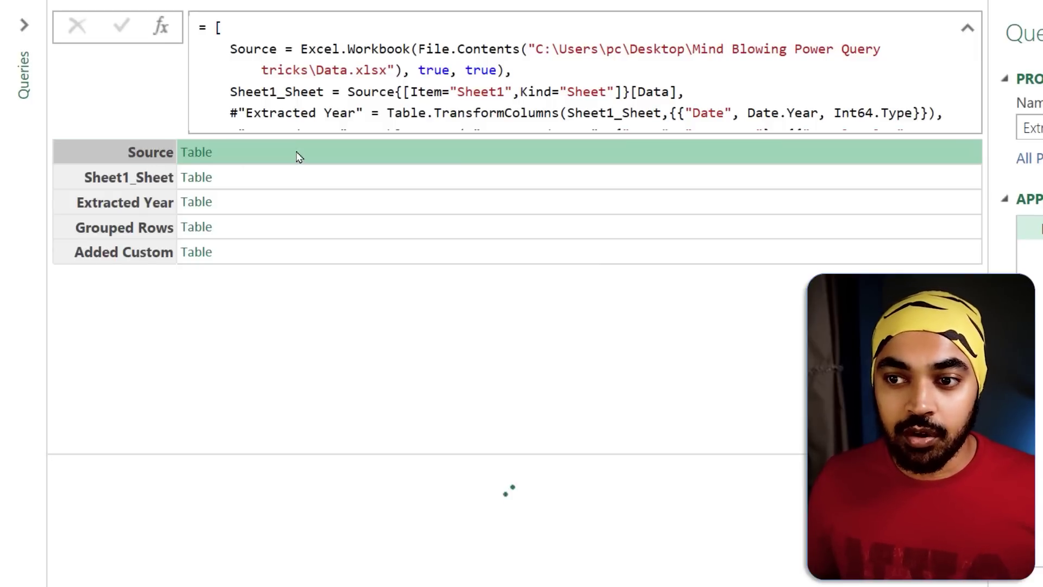
click(278, 178)
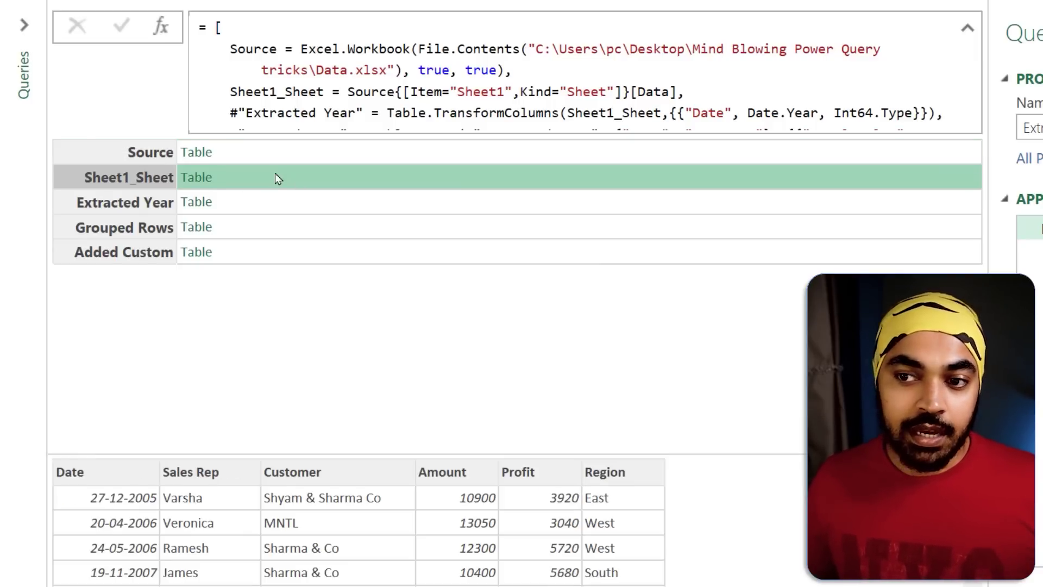
click(277, 208)
click(275, 227)
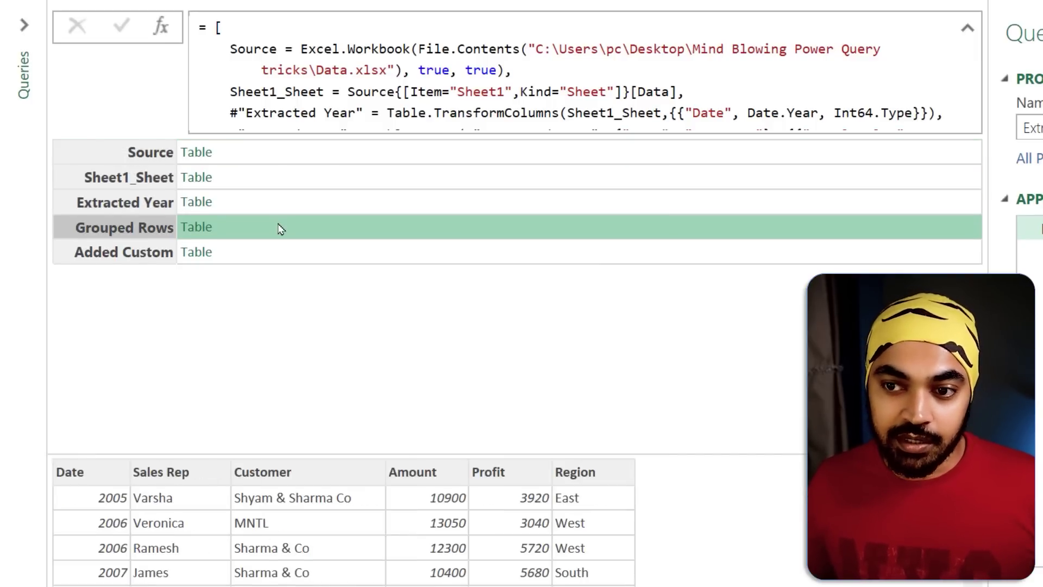
click(274, 258)
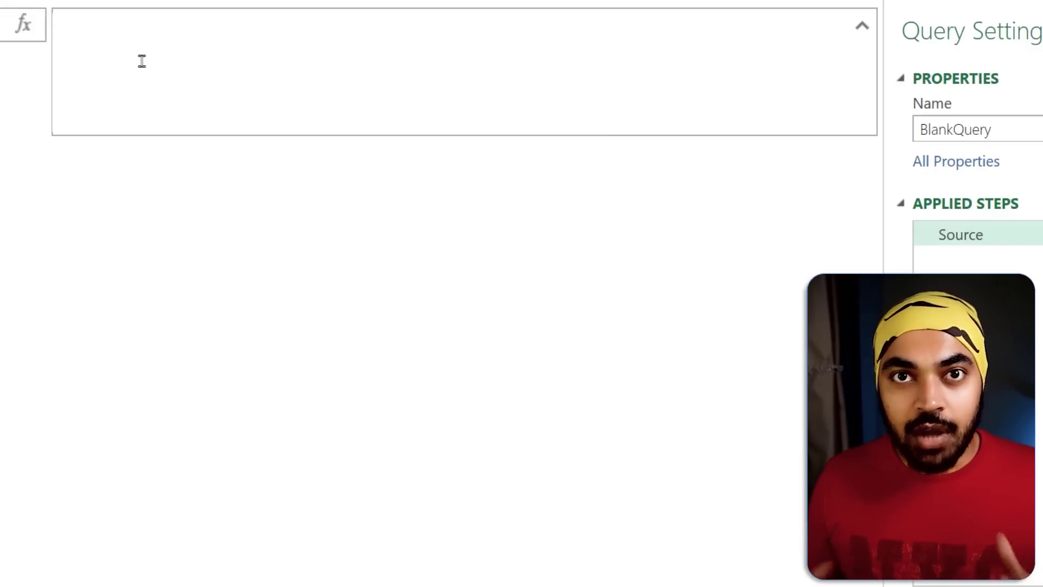
Step: Enter =ExtractAnyStep in the blank query to list its steps as a record
click(322, 70)
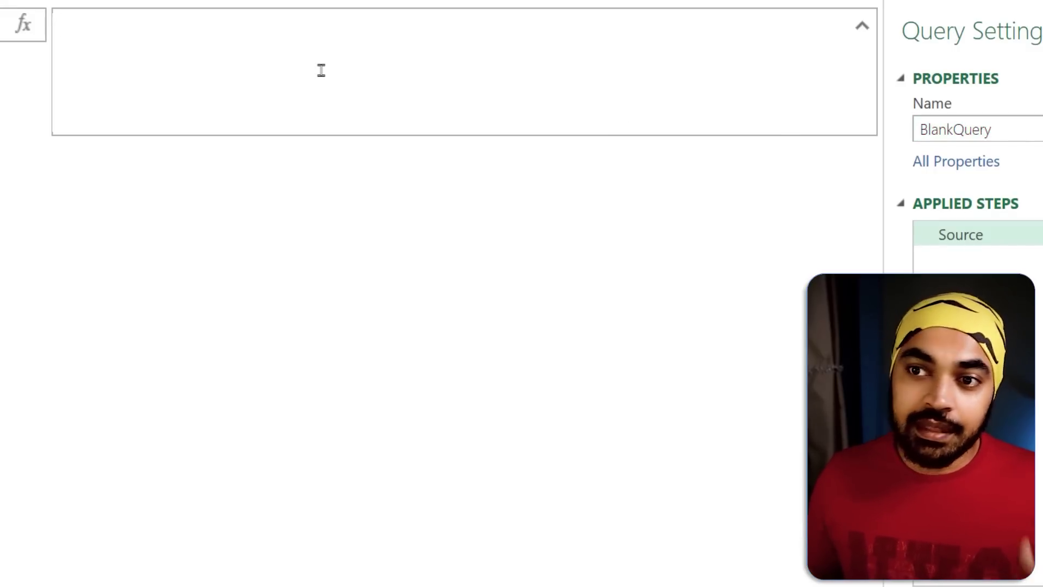
text(=)
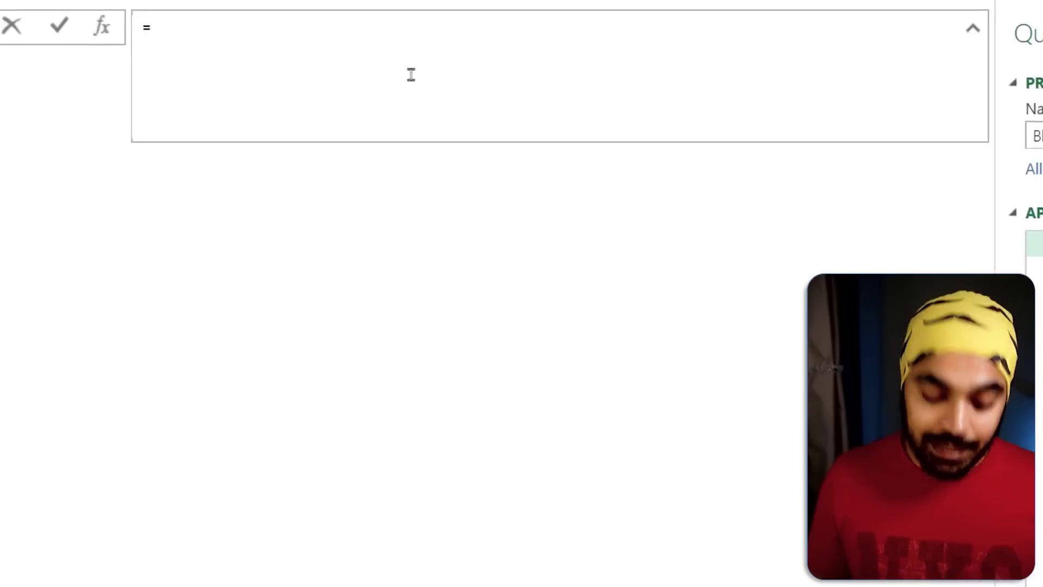
text(extra)
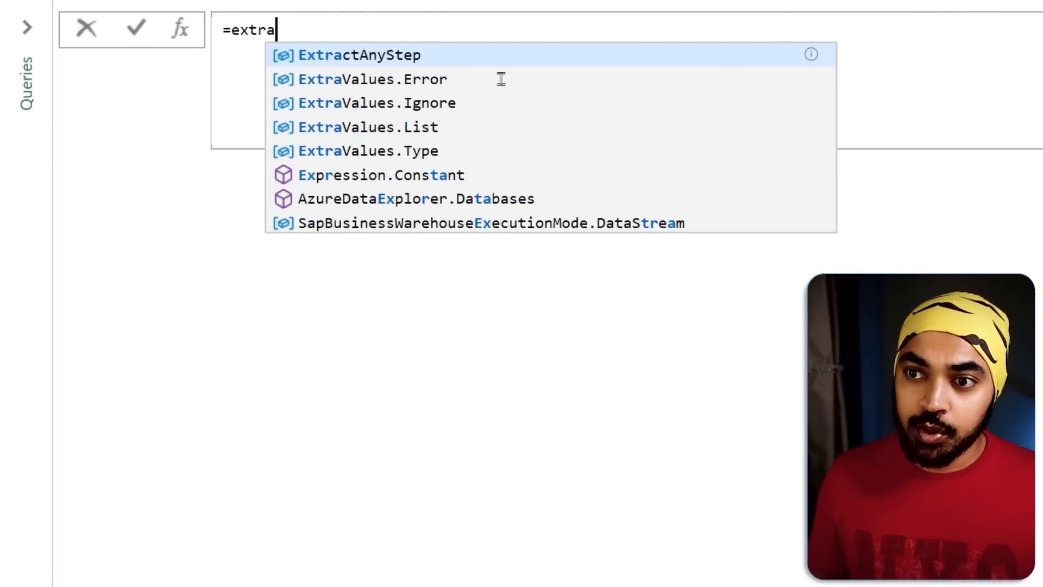
key(Tab)
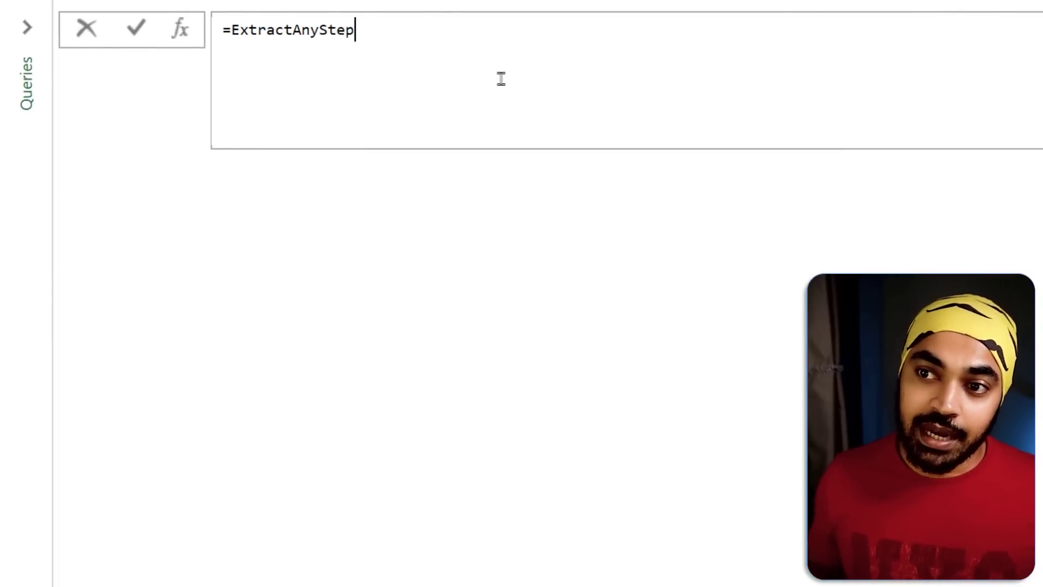
key(Return)
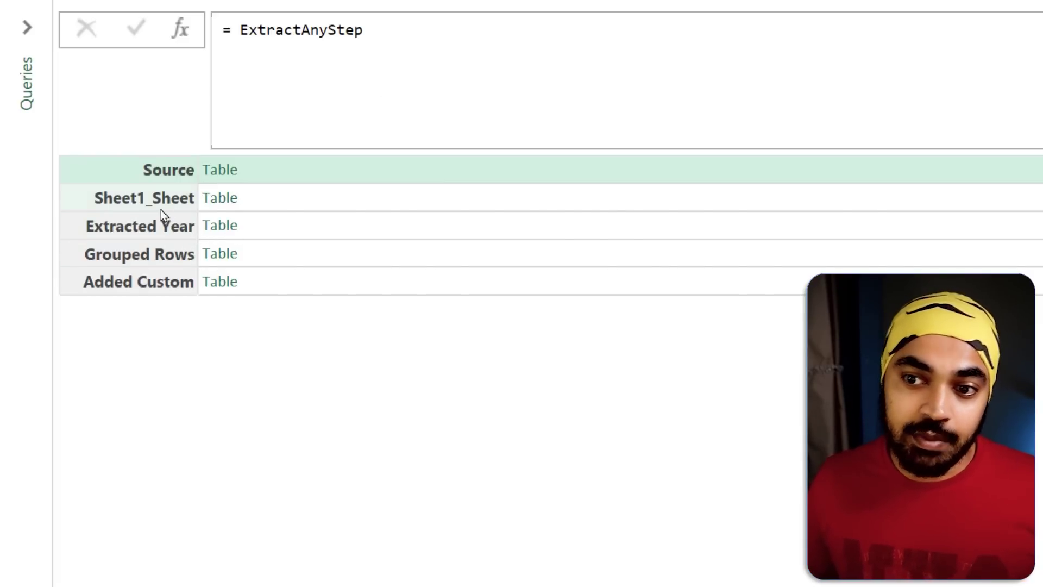
Step: Change the formula to ExtractAnyStep[Extracted Year] to return that step's table
click(155, 222)
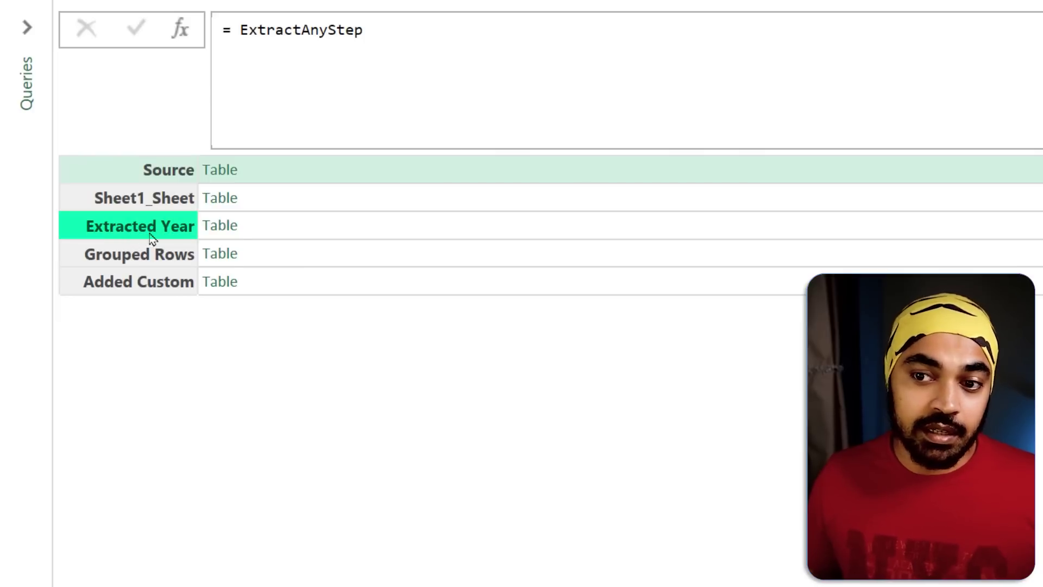
click(423, 33)
text([)
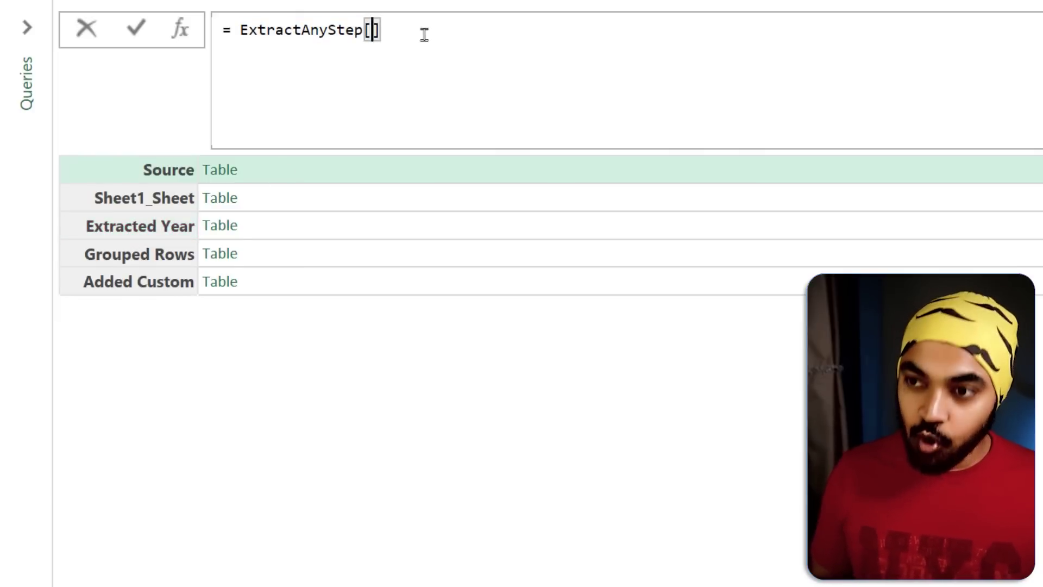
text(Extract)
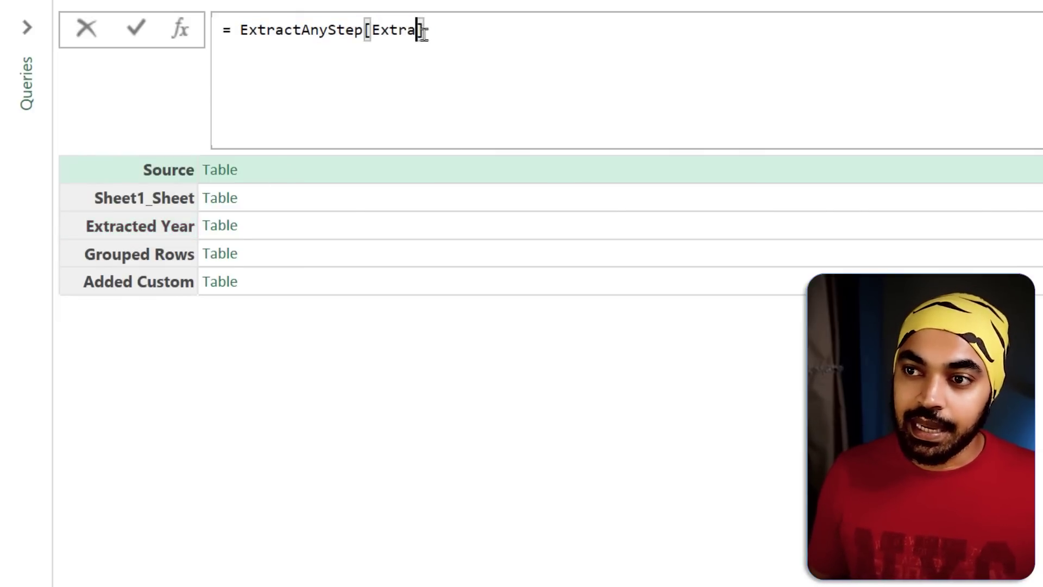
text(ed Year)
key(Return)
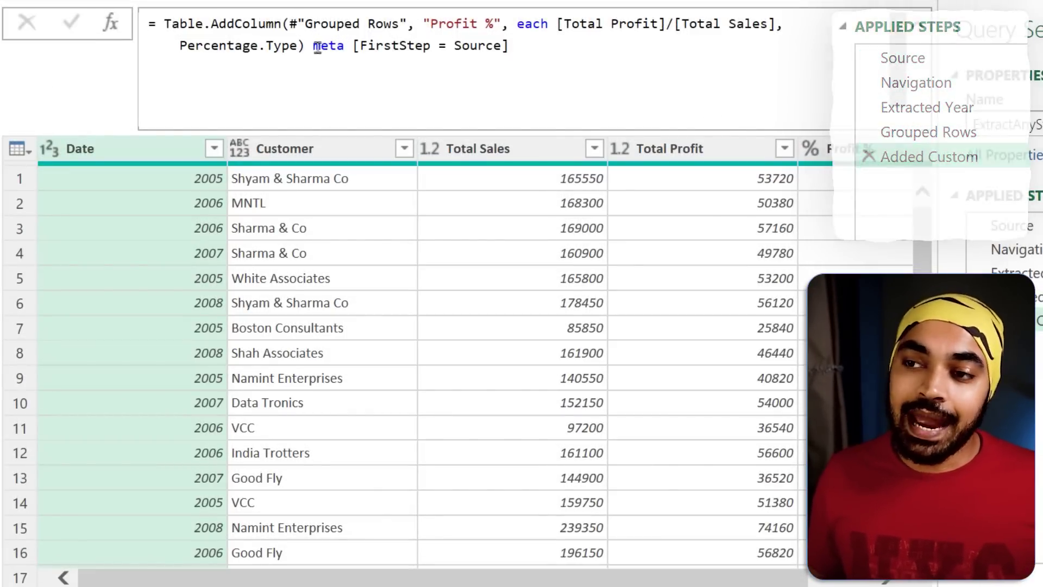
Step: Highlight the meta keyword and the FirstStep field in the Added Custom formula
drag(246, 52, 254, 54)
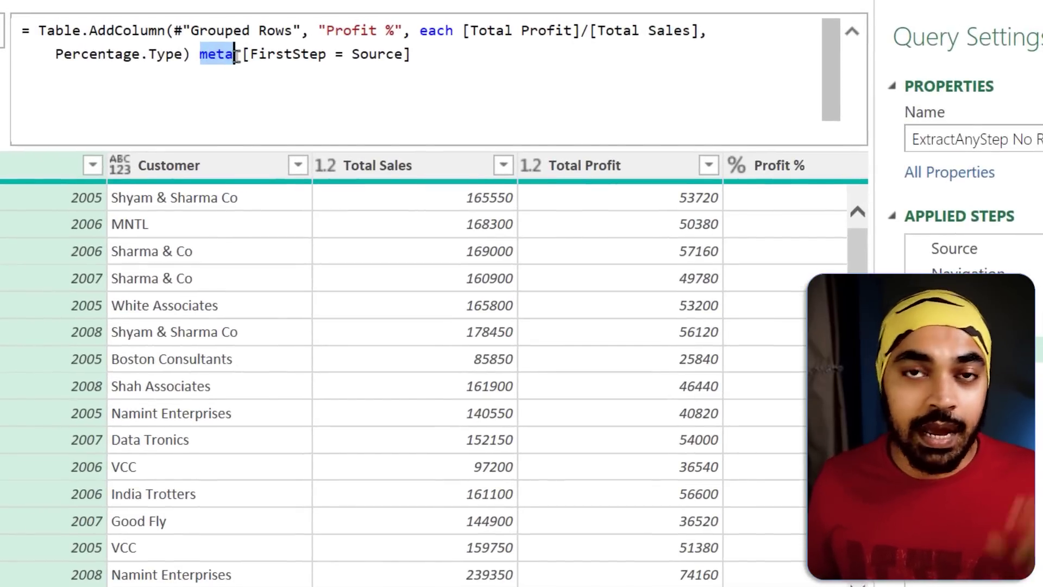
key(Right)
key(Right)
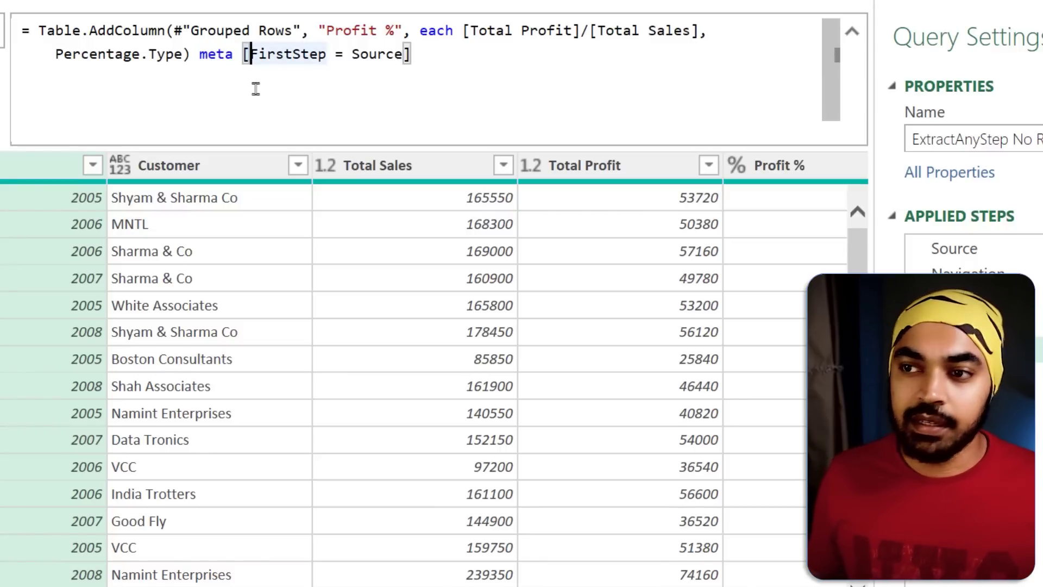
double_click(273, 53)
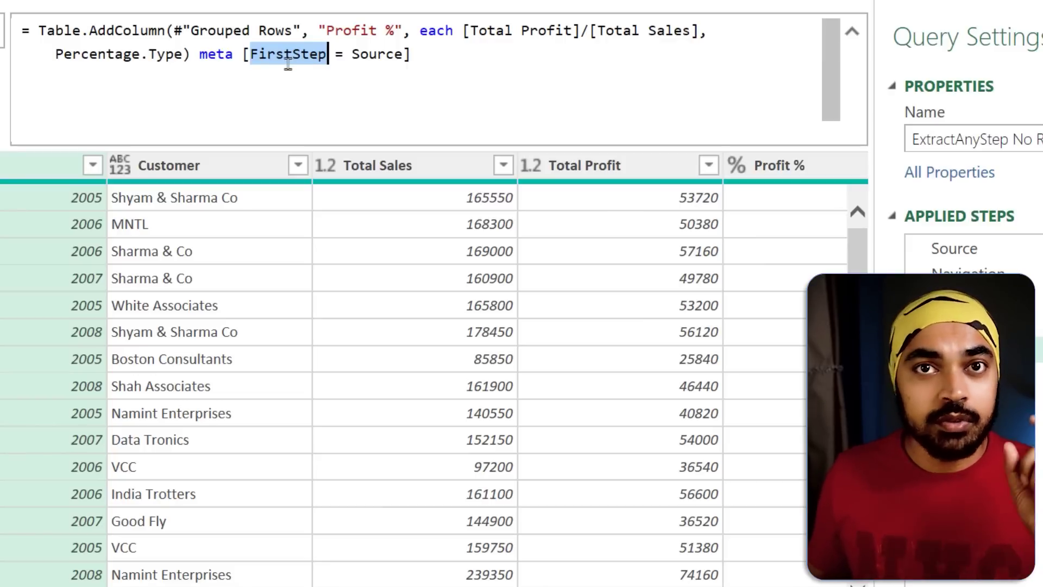
mouse_move(362, 55)
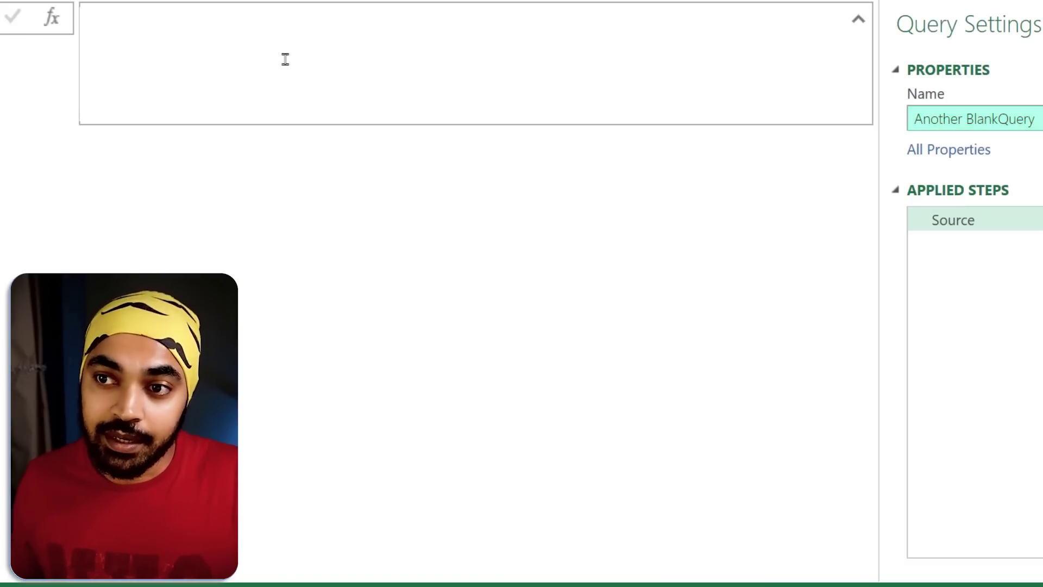
Step: Set Another BlankQuery's formula to reference the ExtractAnyStep No Records query
click(285, 59)
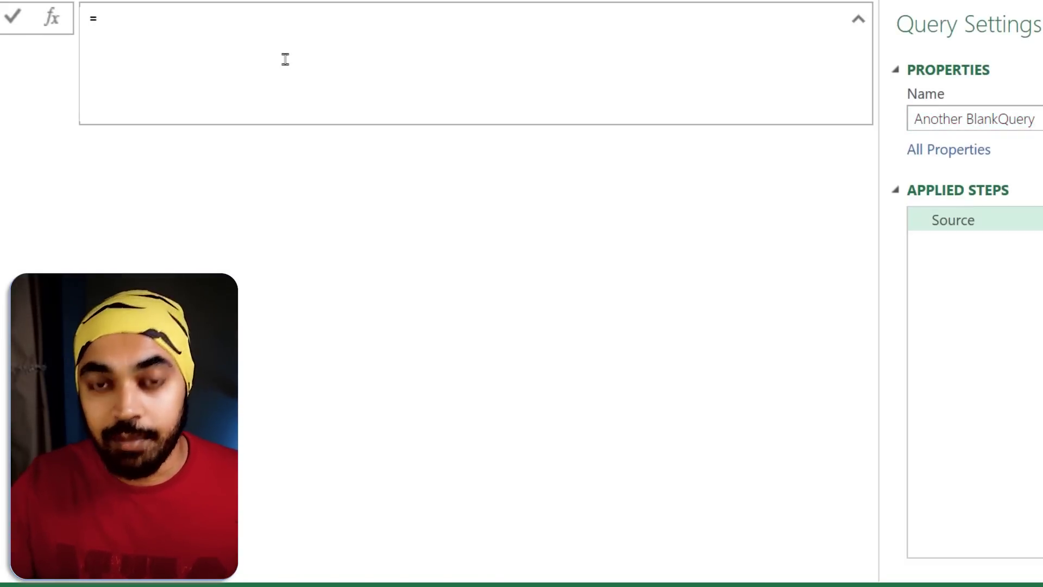
text(extr)
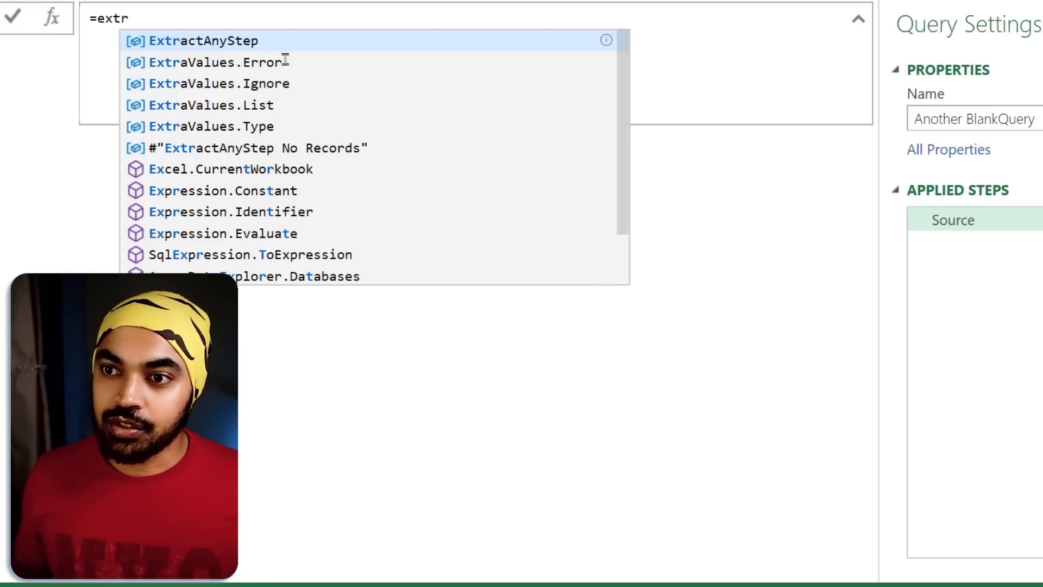
text(act)
click(284, 60)
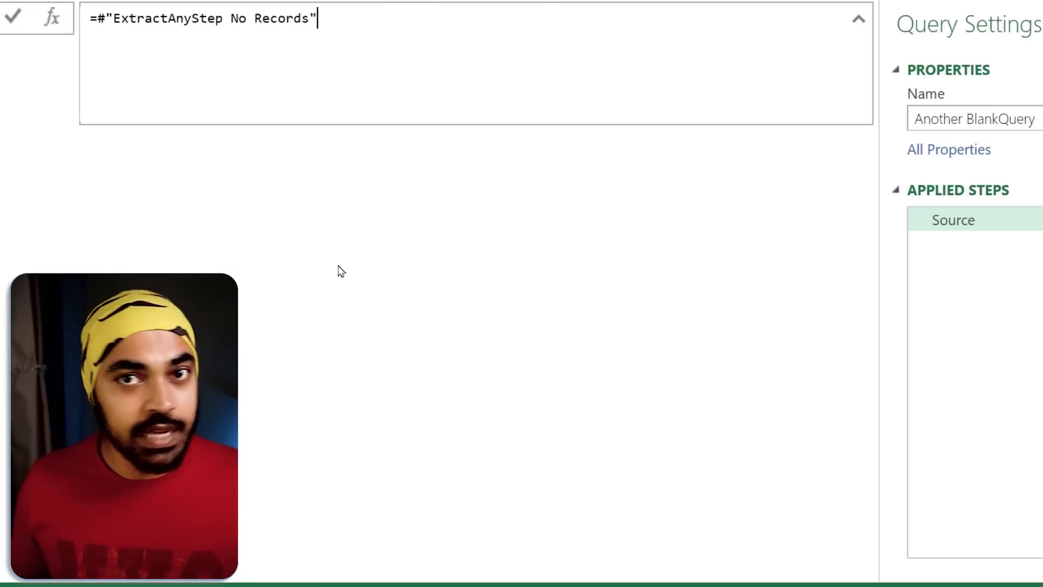
key(Return)
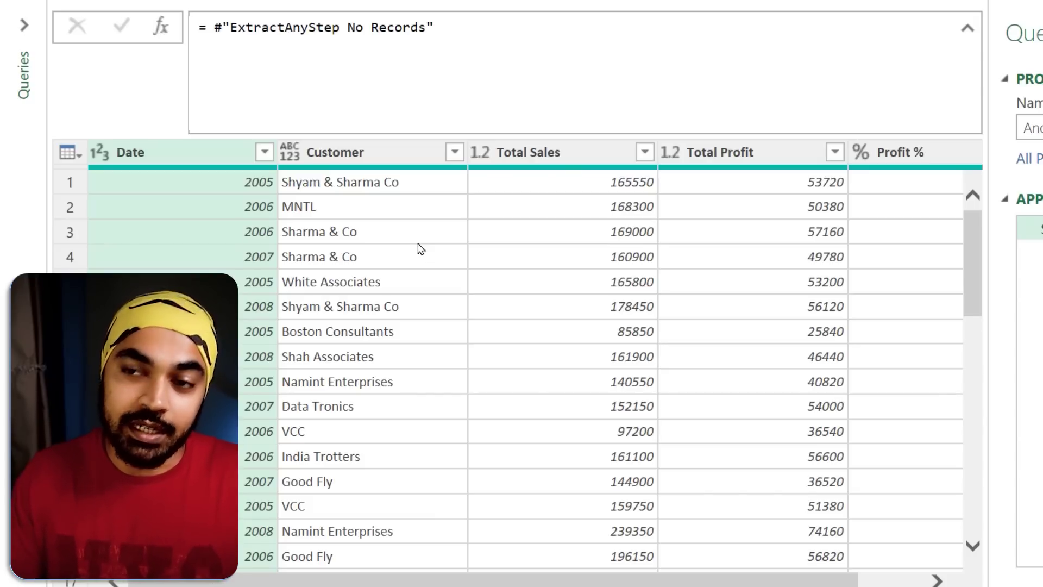
Step: Wrap the reference as Value.Metadata(#"ExtractAnyStep No Records")[FirstStep] to read the FirstStep metadata
click(212, 28)
text(Vale.Me)
key(BackSpace)
key(BackSpace)
key(BackSpace)
key(BackSpace)
key(BackSpace)
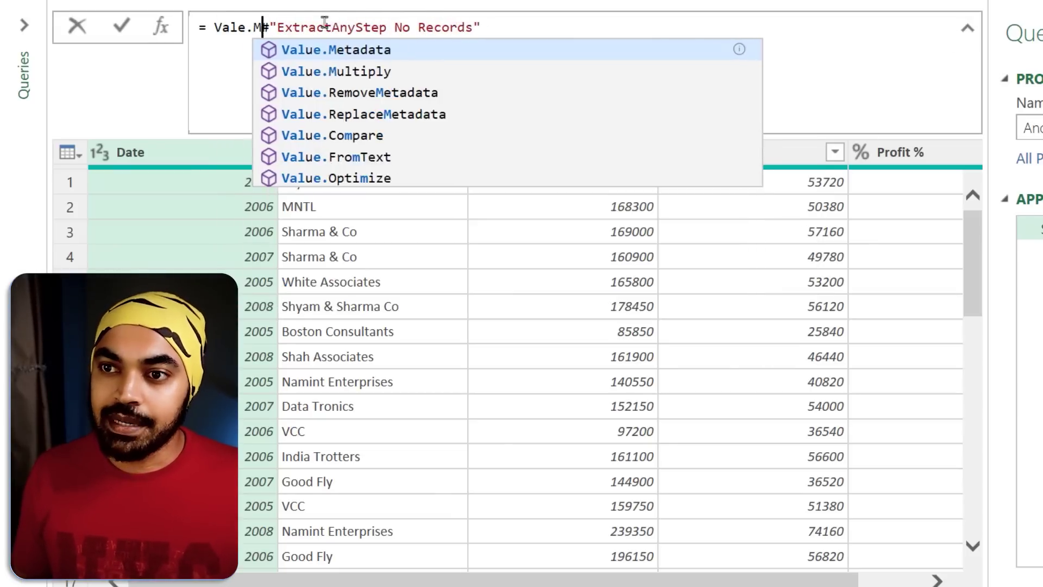
text(lue.Met)
key(Tab)
text(()
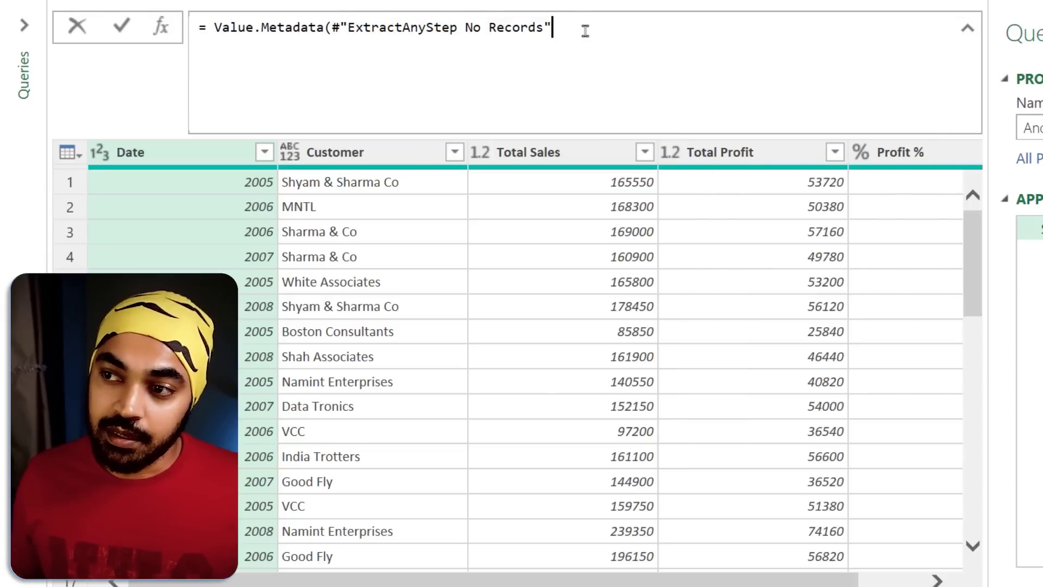
text()[])
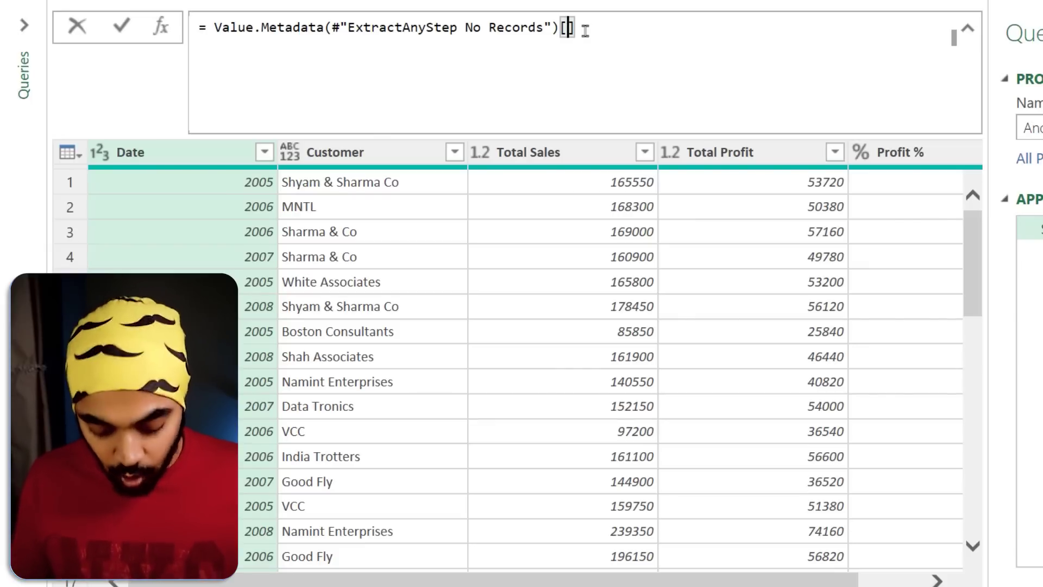
text(FirstStep)
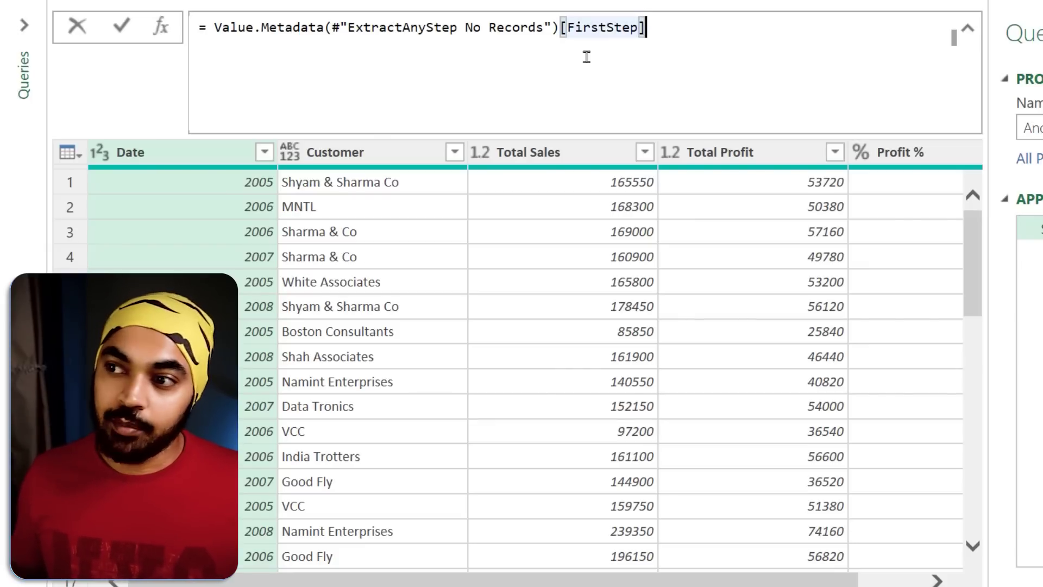
key(Return)
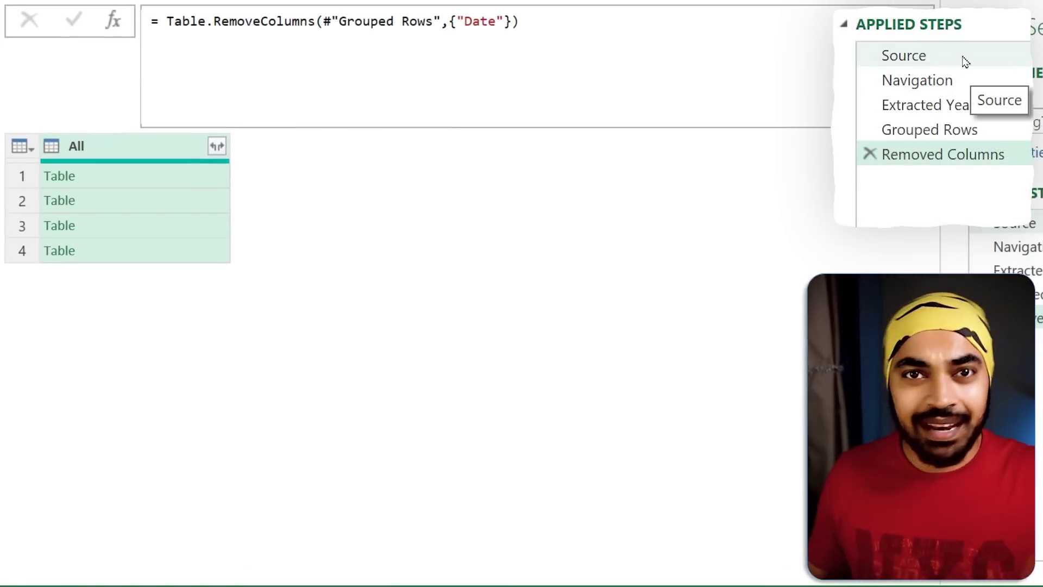
click(965, 62)
click(957, 82)
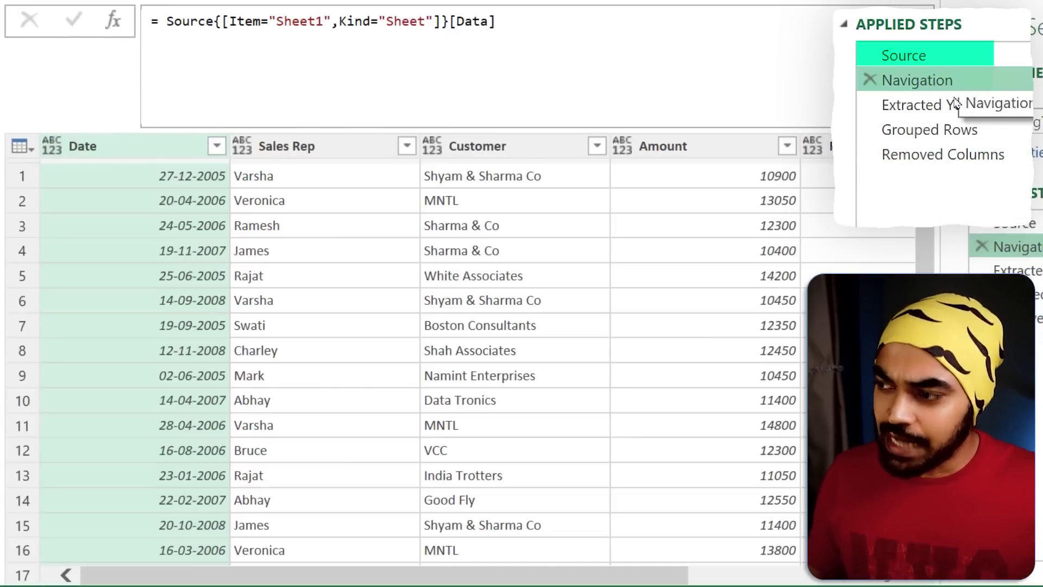
click(956, 106)
click(949, 133)
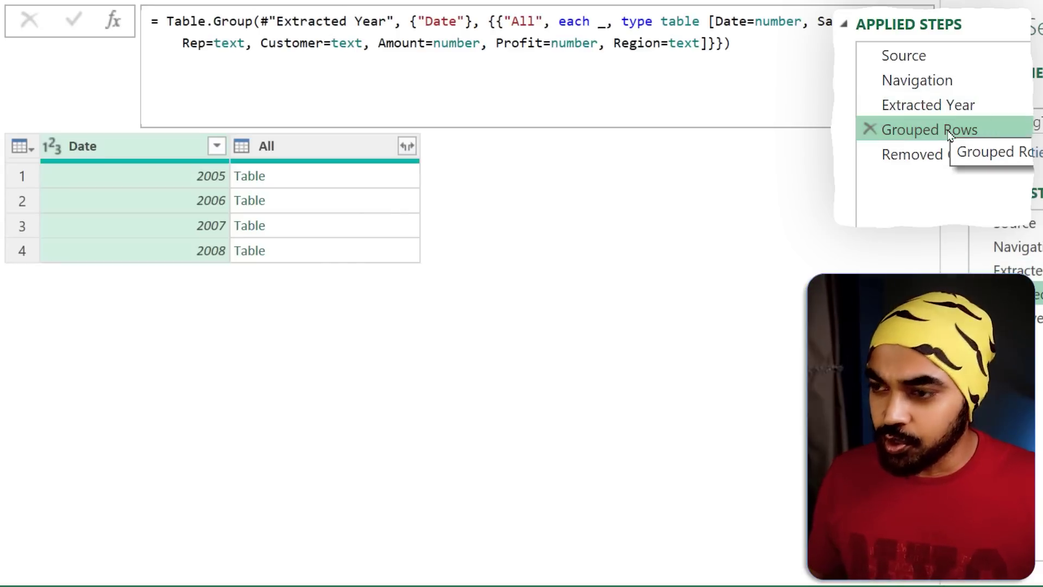
click(948, 154)
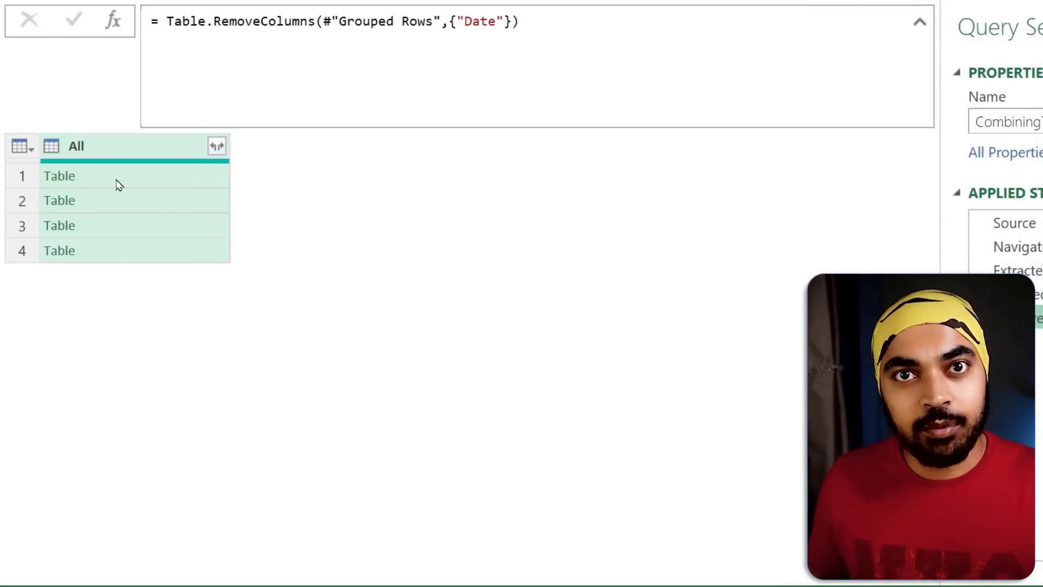
click(217, 147)
click(303, 425)
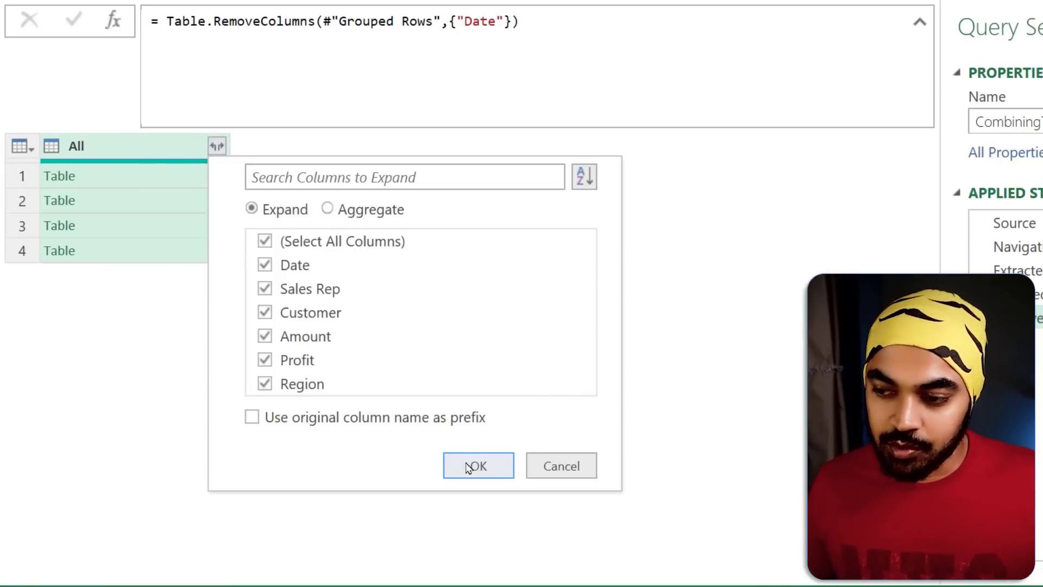
click(476, 466)
drag(573, 22, 584, 56)
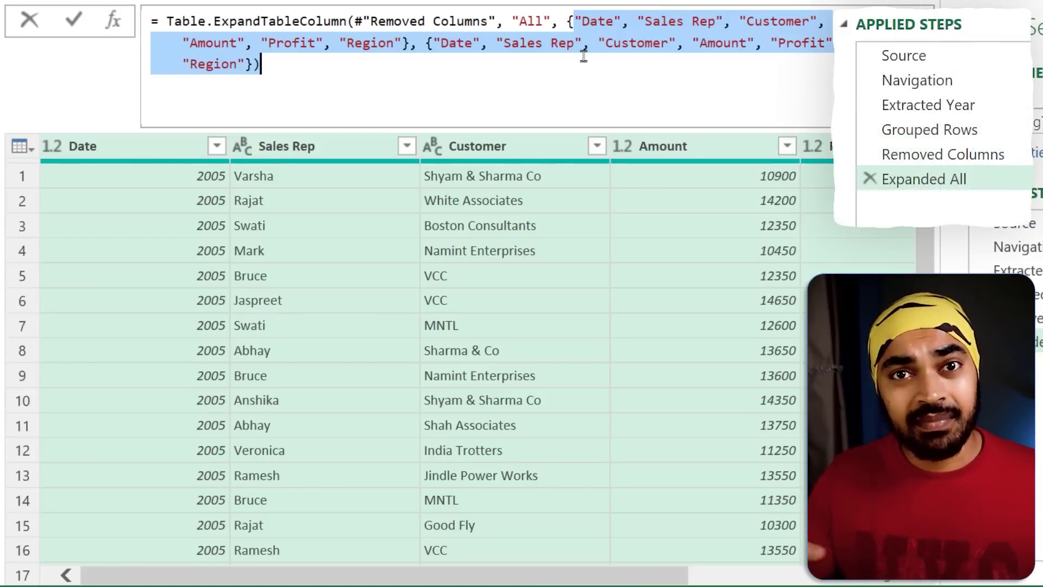
key(Escape)
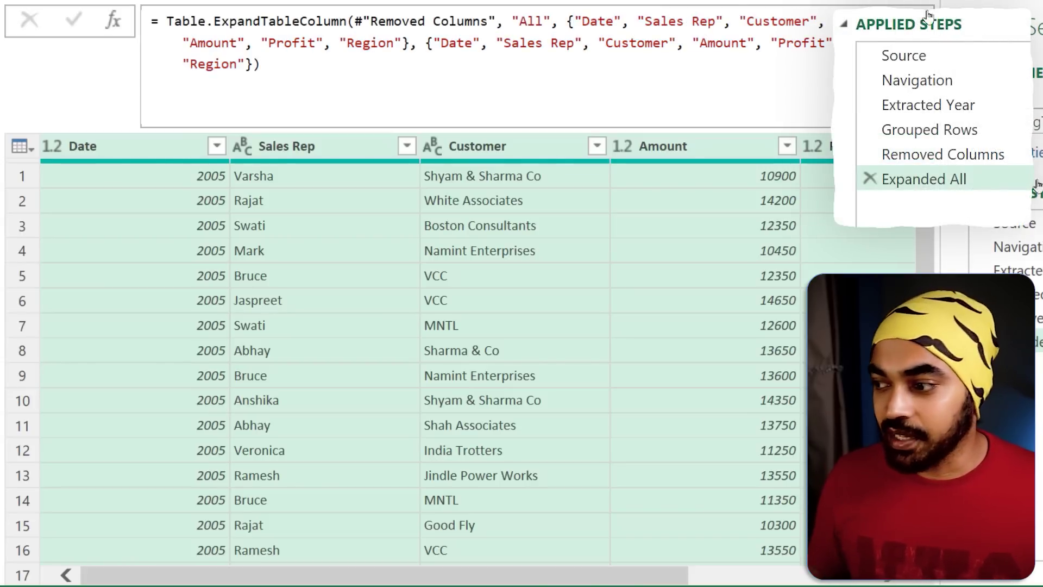
click(869, 180)
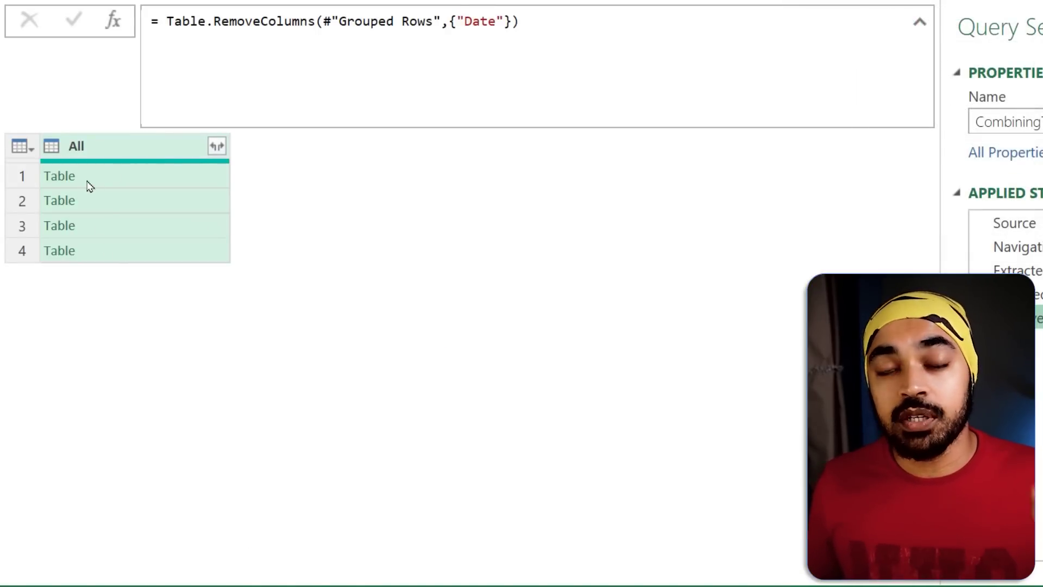
click(117, 24)
click(162, 21)
text(Table.Comb#"Removed Columns)
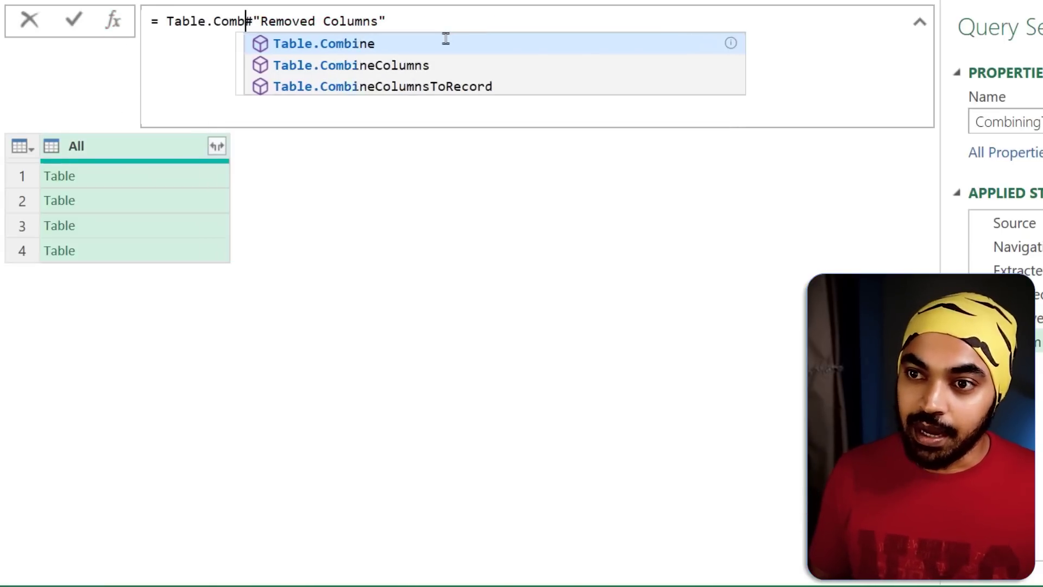
key(Tab)
text(()
click(444, 22)
text())
key(Return)
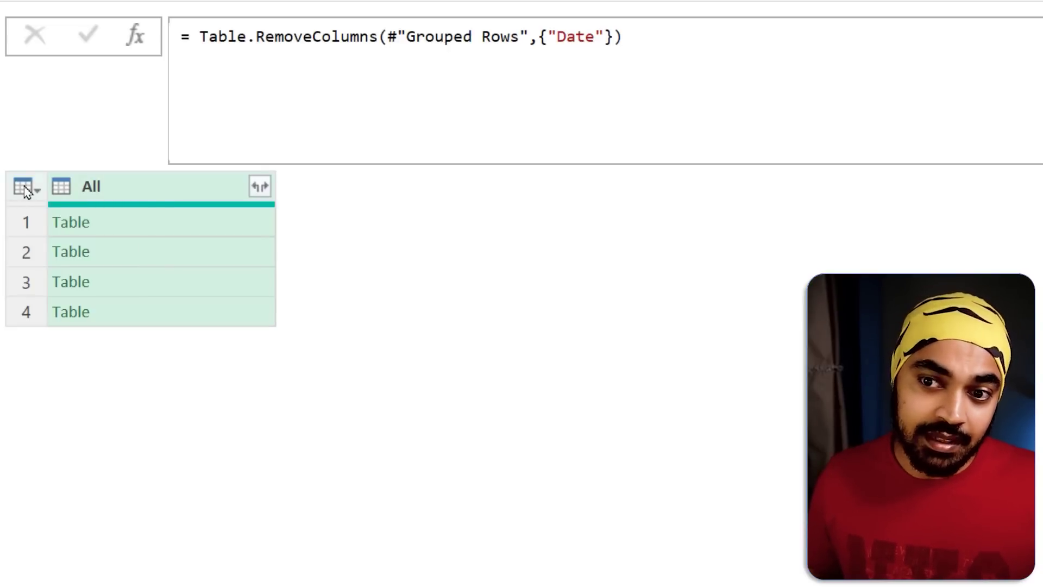
Step: Drill down into the All column and wrap the resulting list in Table.Combine( )
right_click(116, 190)
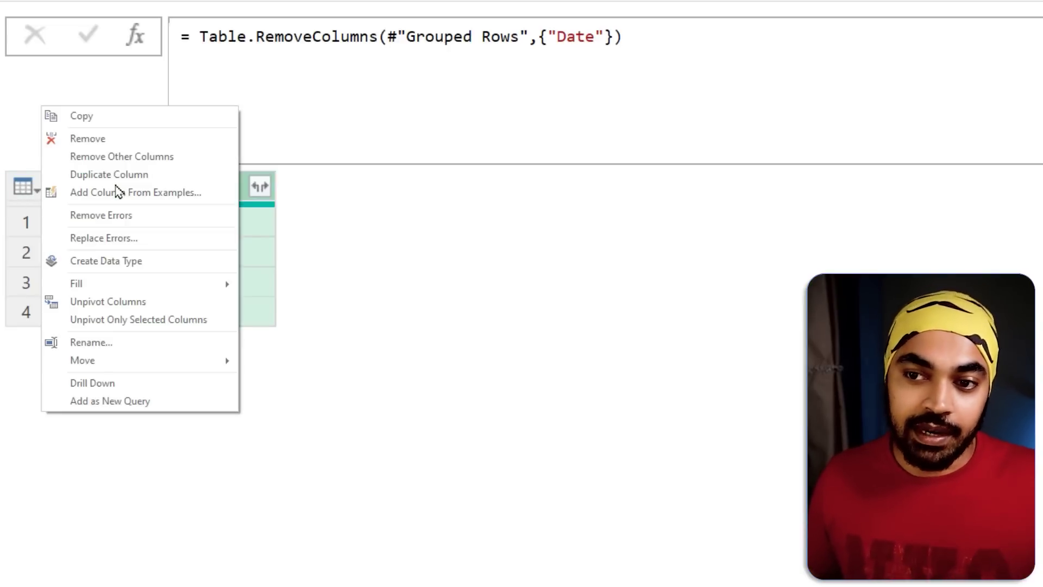
click(103, 385)
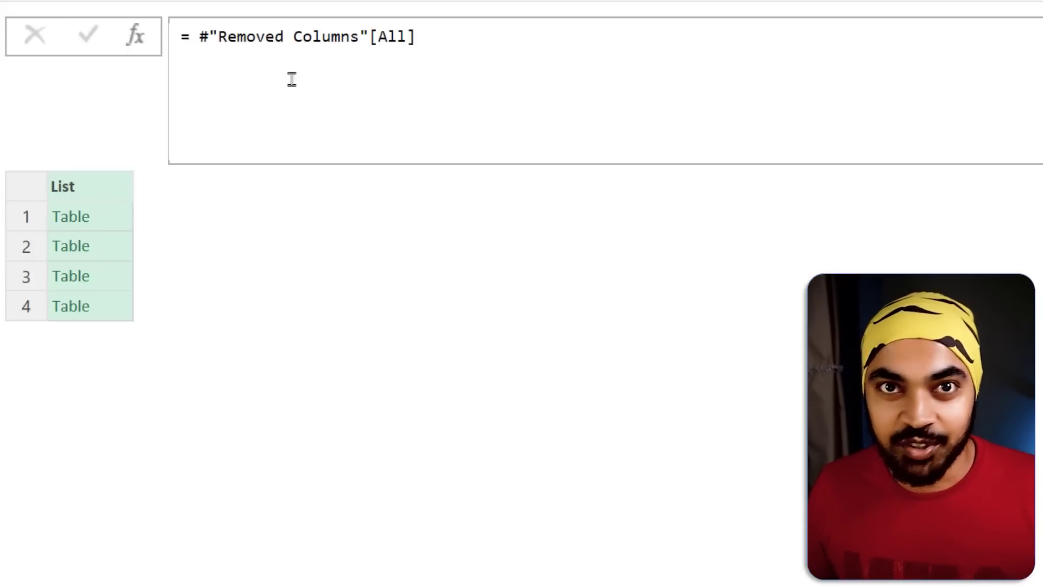
click(200, 36)
text(Table.)
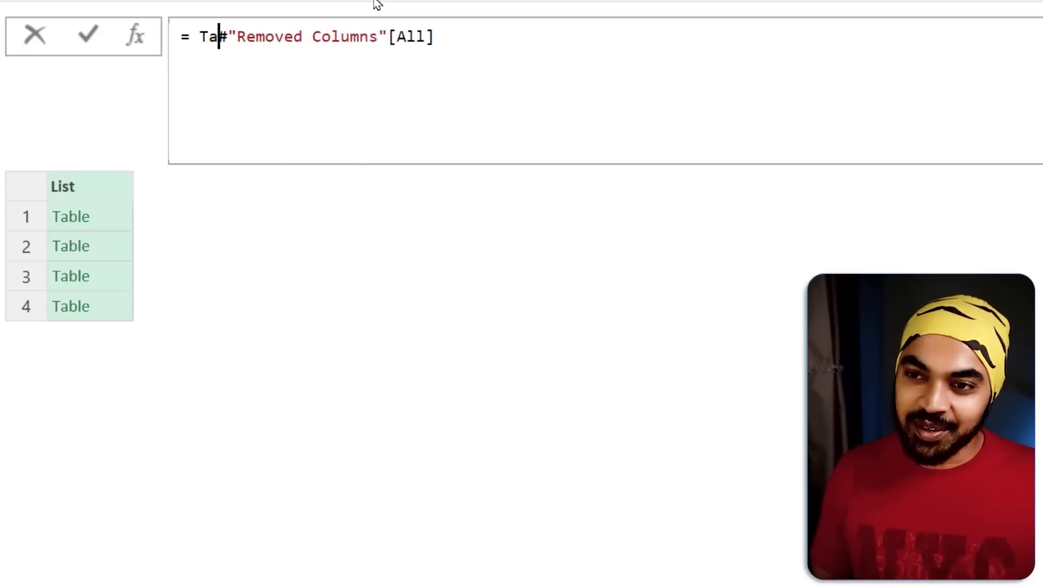
text(Combine()
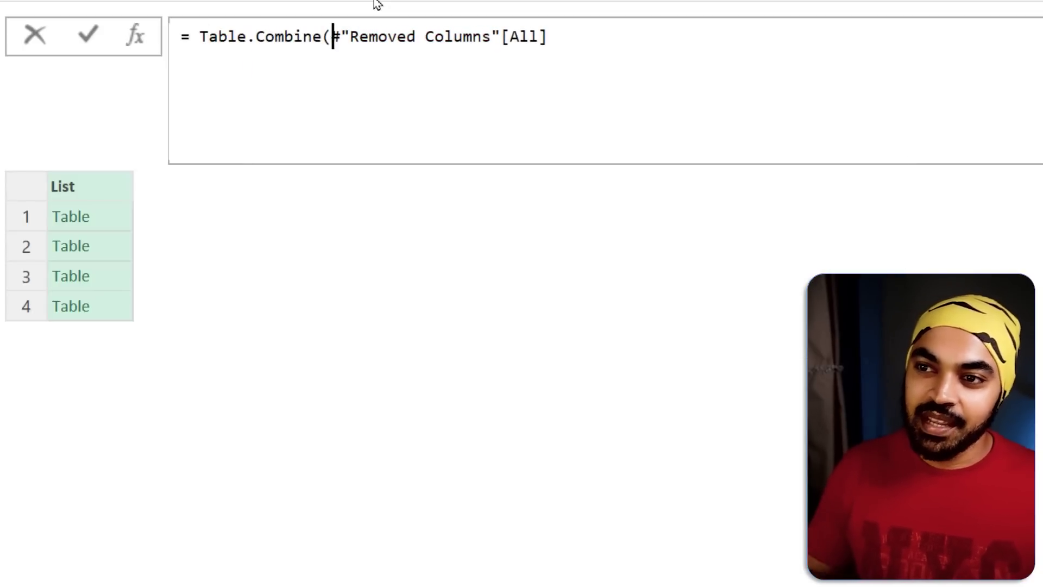
key(Right)
key(Right)
key(Right)
key(Right)
key(Right)
key(Right)
key(Right)
key(Right)
key(Right)
key(Right)
key(Right)
key(Right)
key(Right)
key(Right)
key(Right)
key(Right)
key(Right)
key(Right)
key(Right)
key(Right)
text())
key(Return)
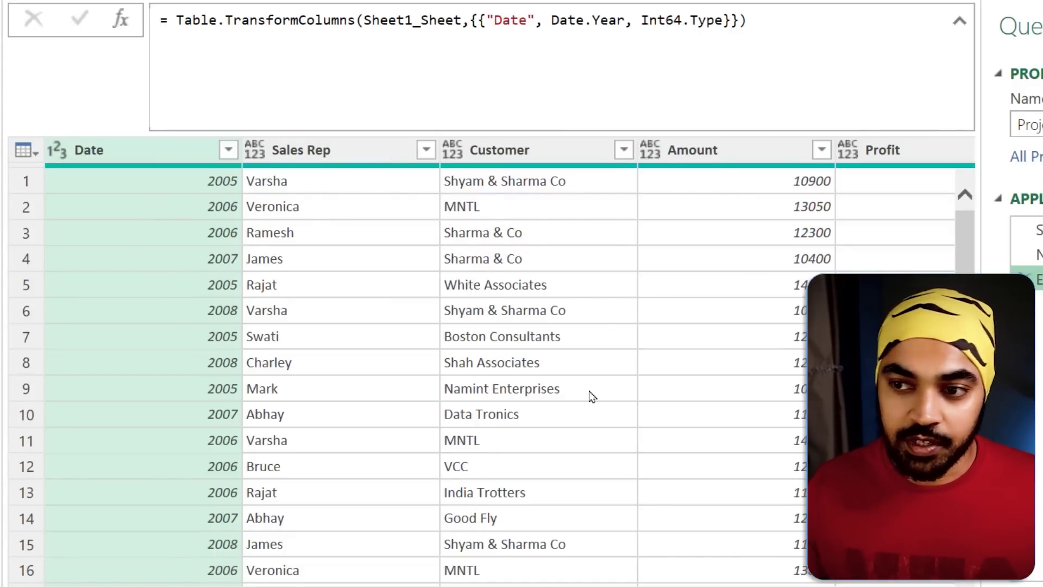
click(375, 163)
click(548, 164)
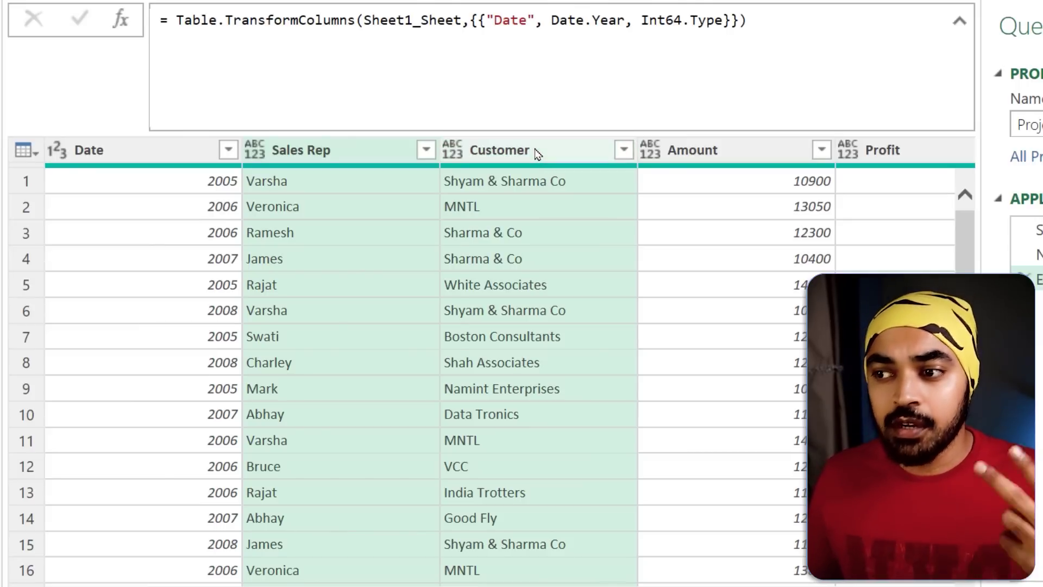
right_click(536, 152)
click(401, 128)
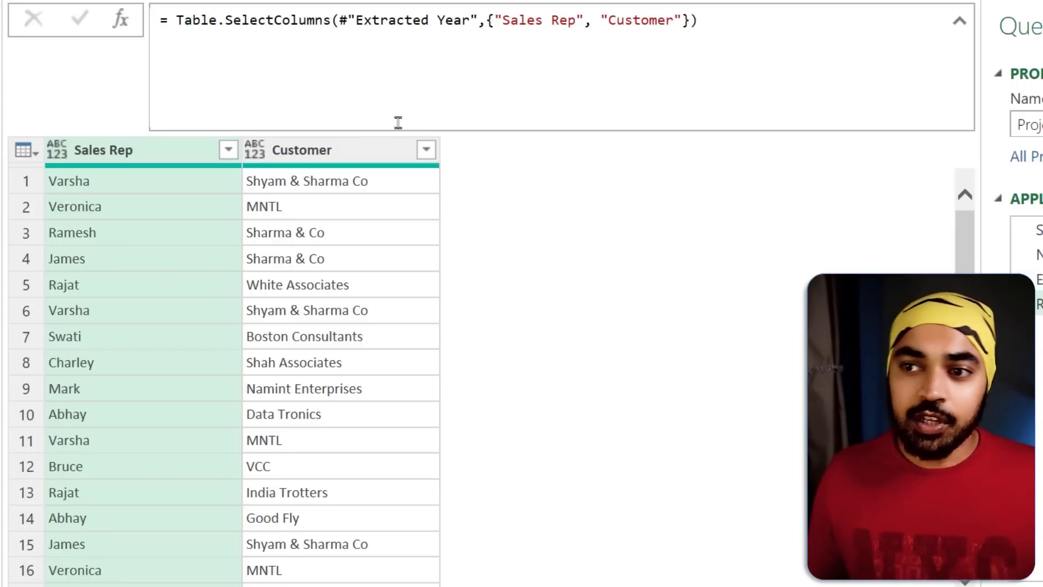
click(262, 20)
click(511, 20)
click(744, 12)
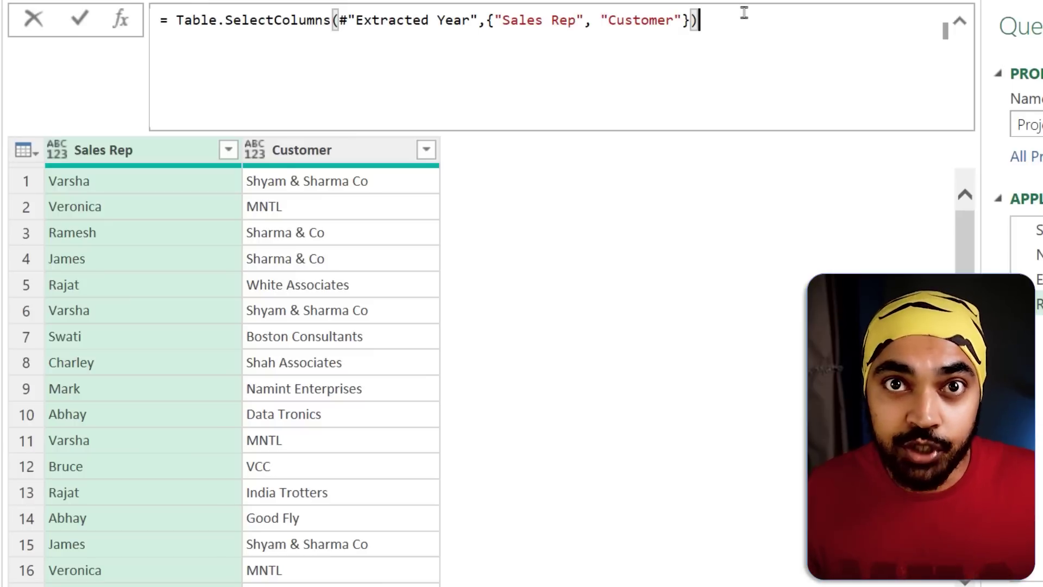
click(1040, 330)
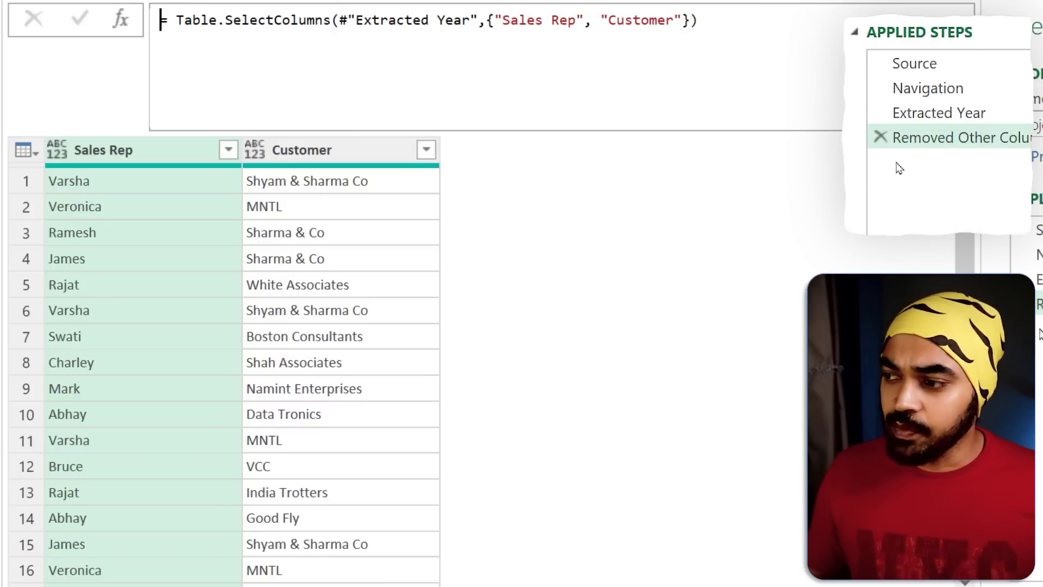
click(1024, 304)
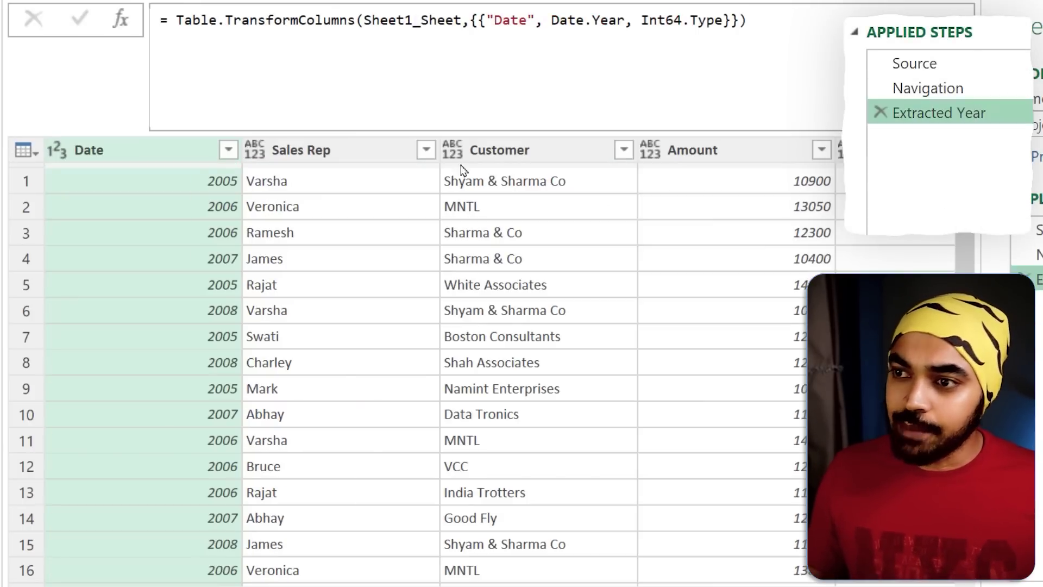
Step: Add a custom step projecting #"Extracted Year" to [[Sales Rep], [Customer]]
click(118, 20)
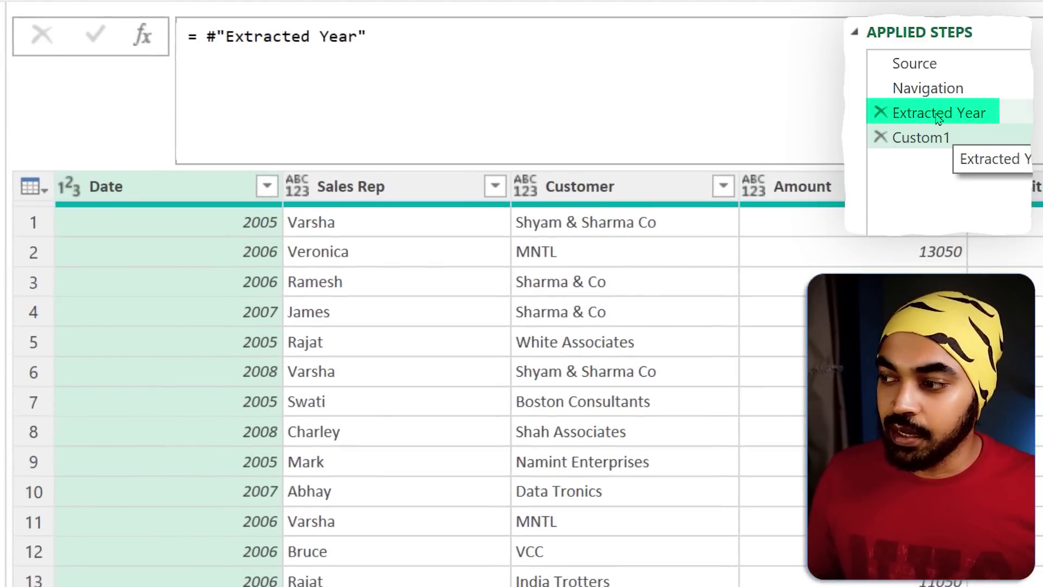
click(440, 36)
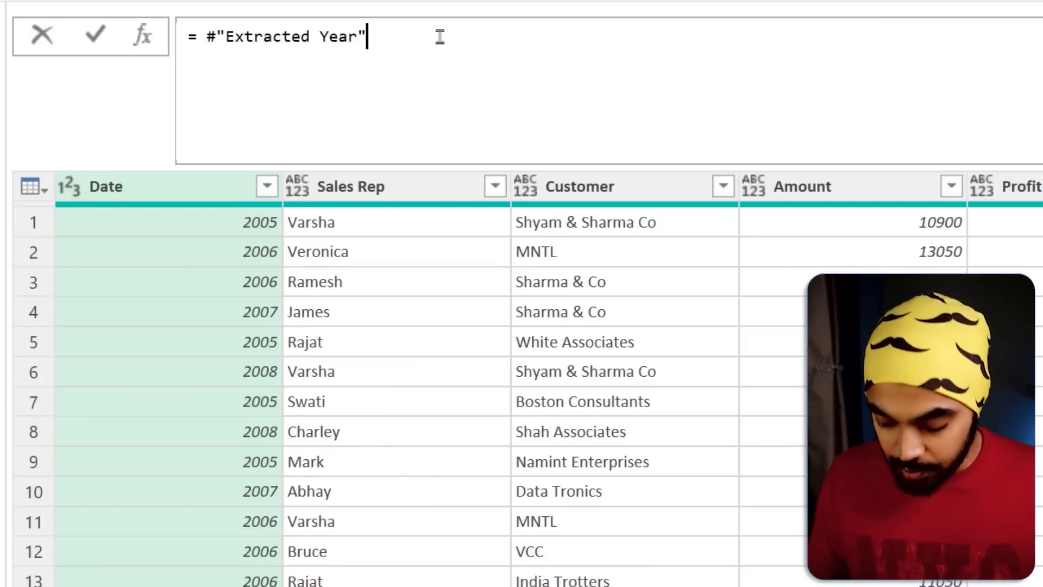
text([[)
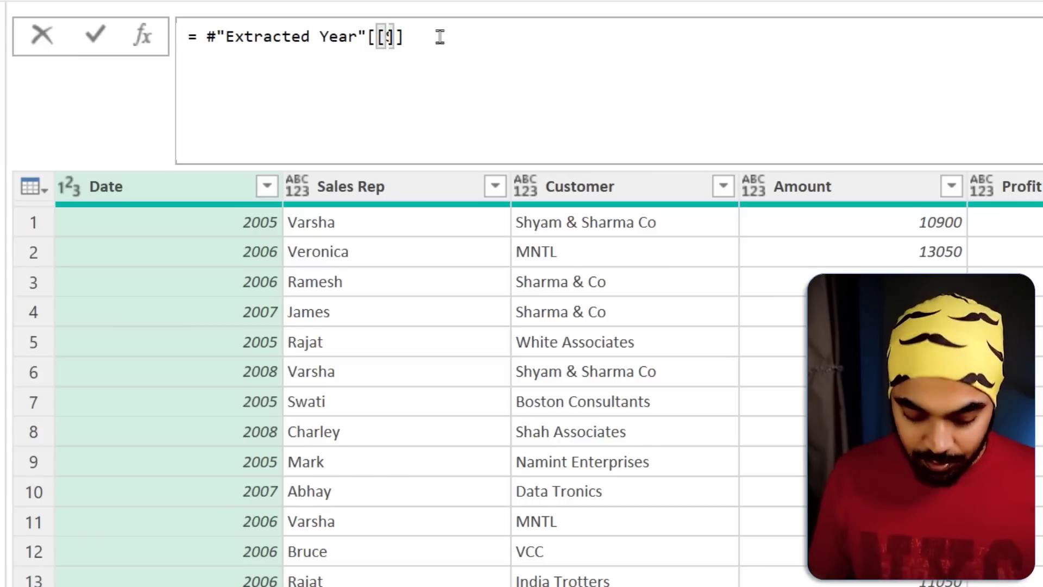
text(Sales Rep)
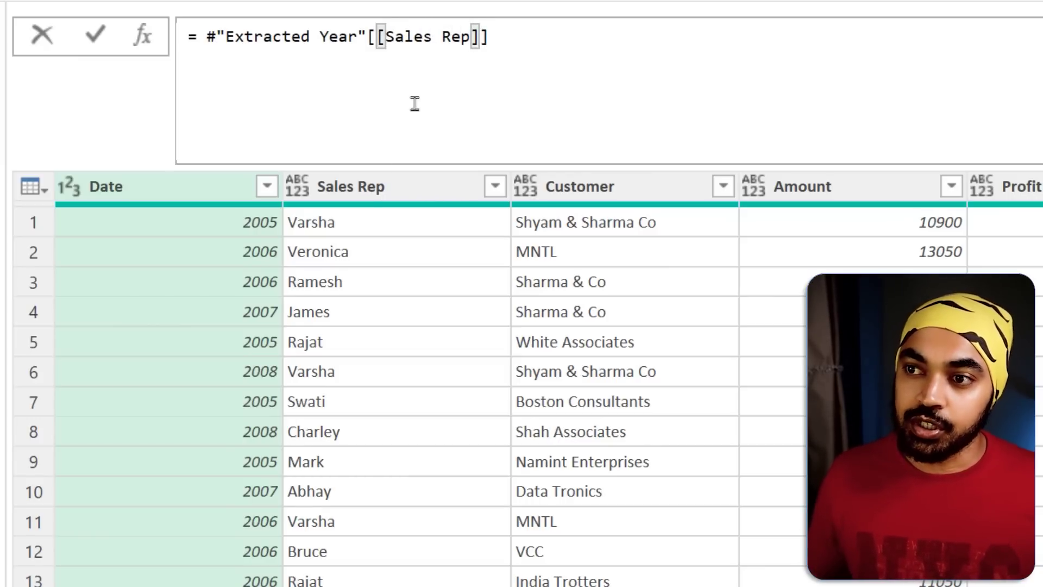
text(], [)
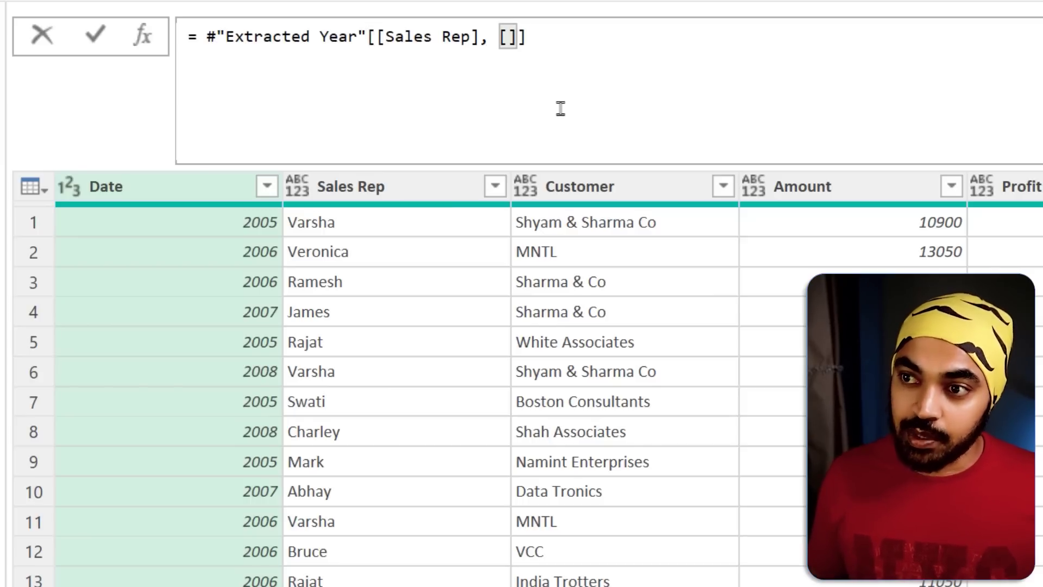
text(Customer)
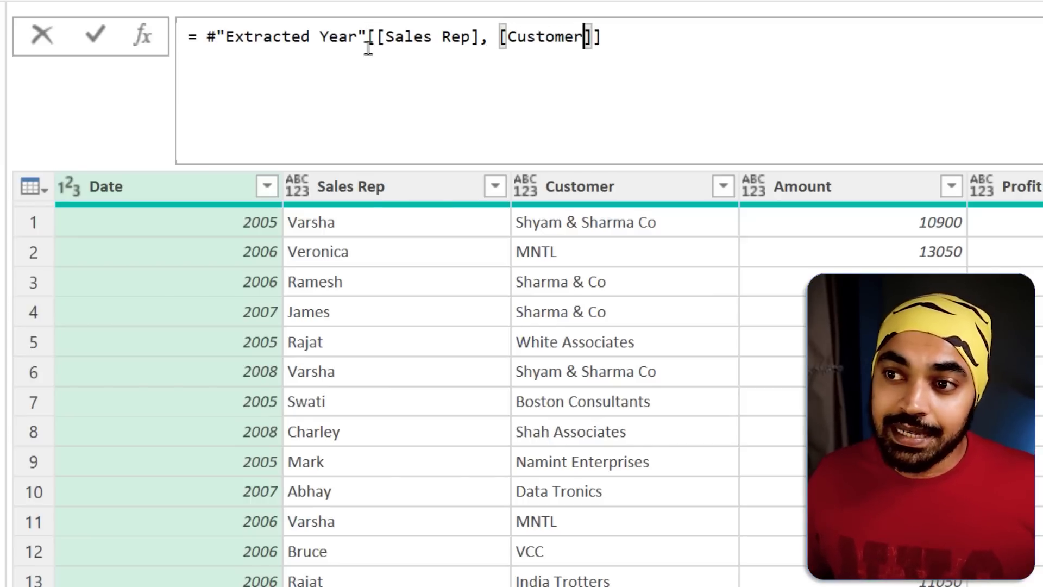
mouse_move(369, 49)
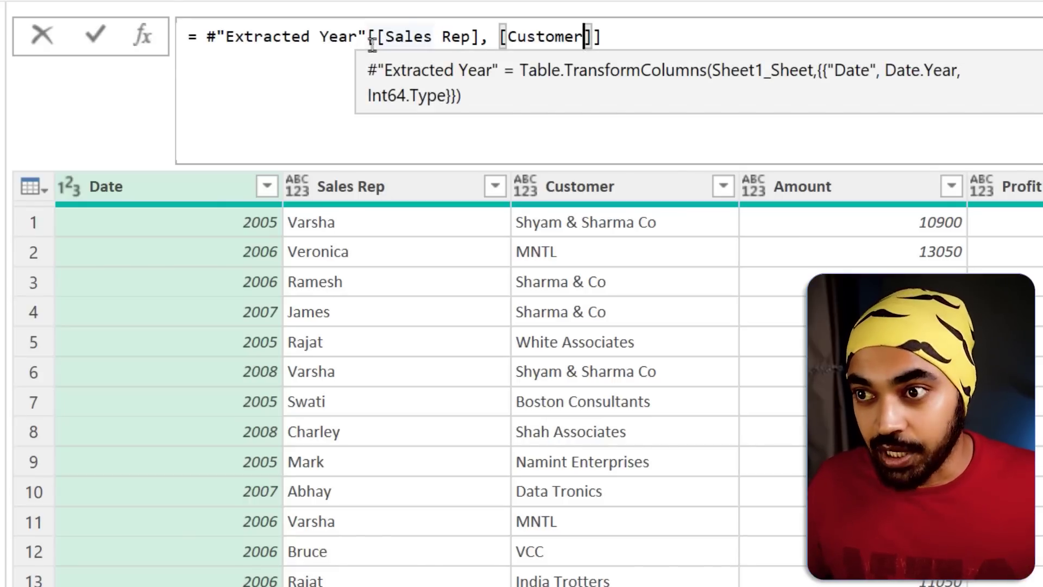
drag(389, 38, 564, 38)
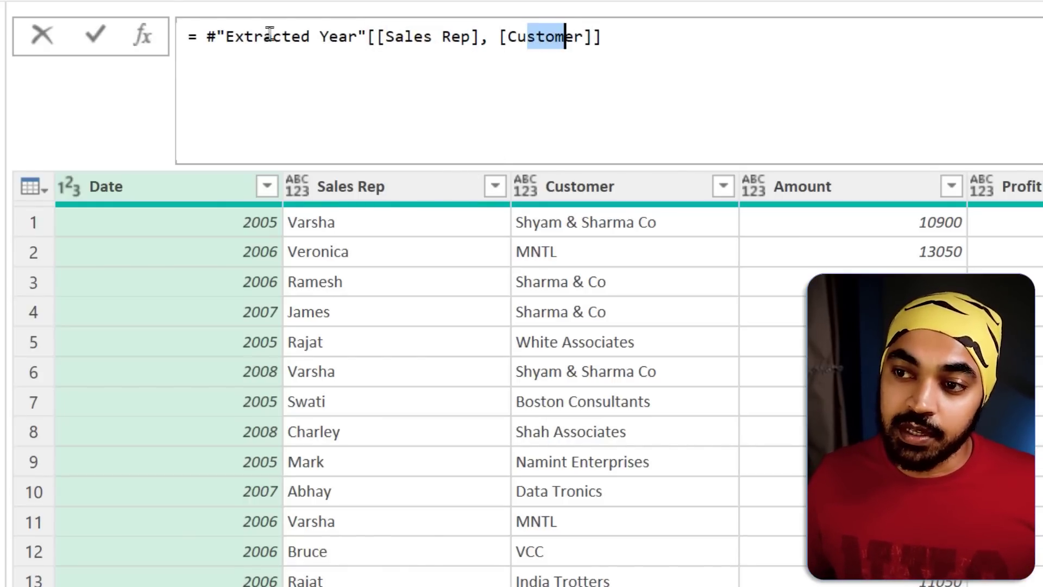
click(593, 114)
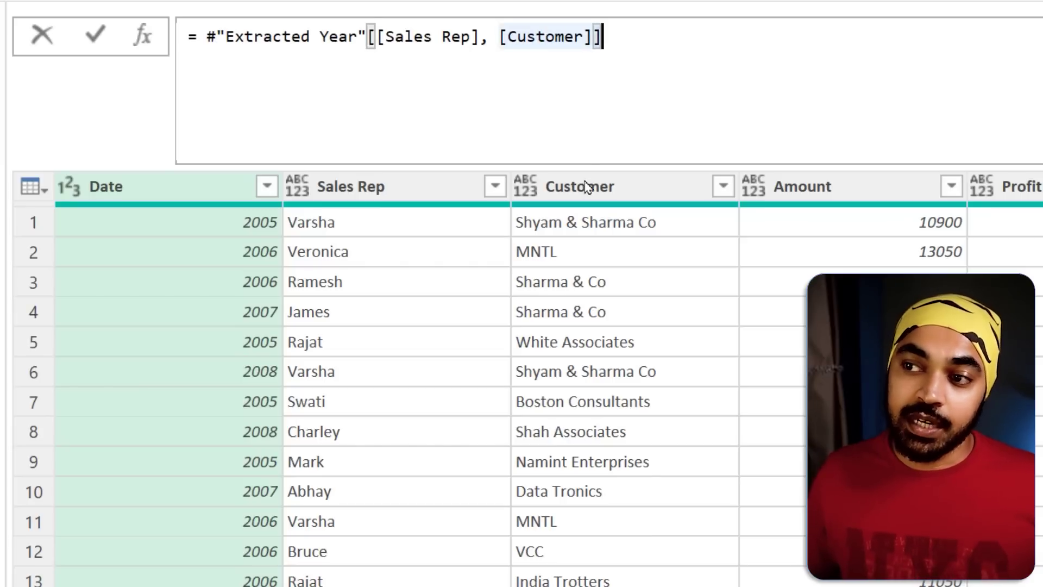
key(Return)
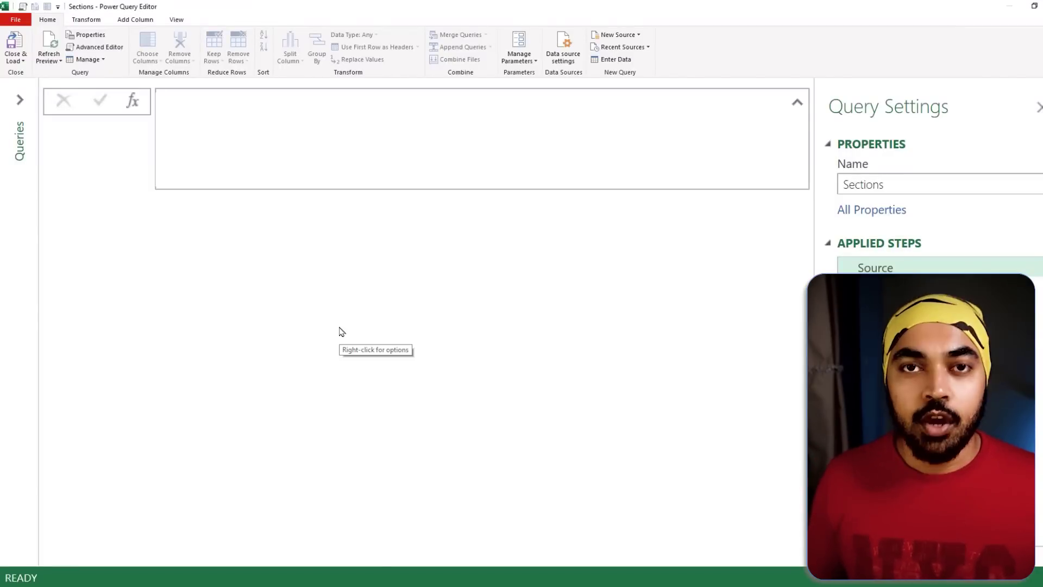
Step: Enter =#sections in the empty query and preview the Section1 record's contents
click(258, 119)
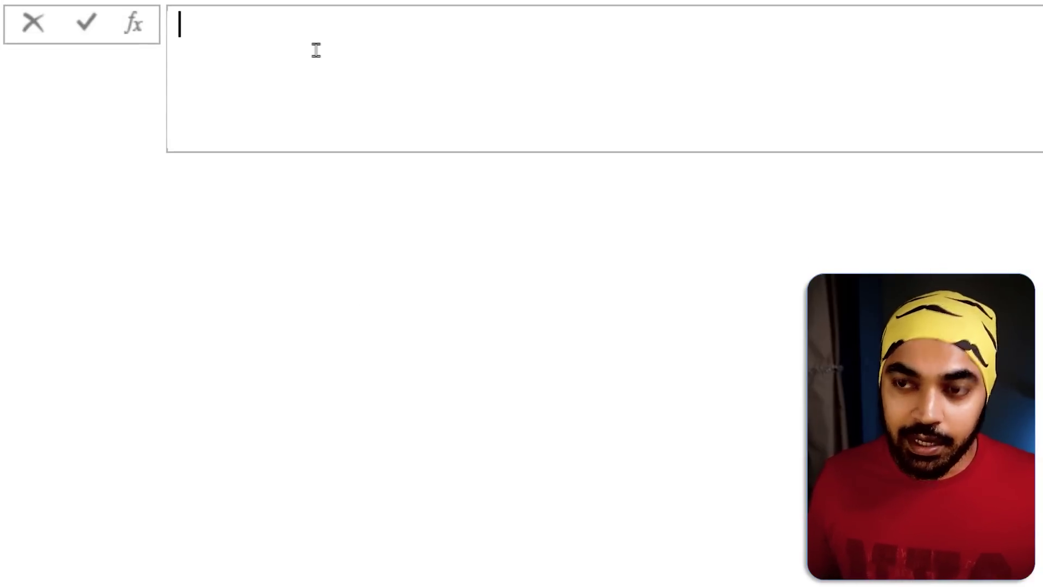
text(=se)
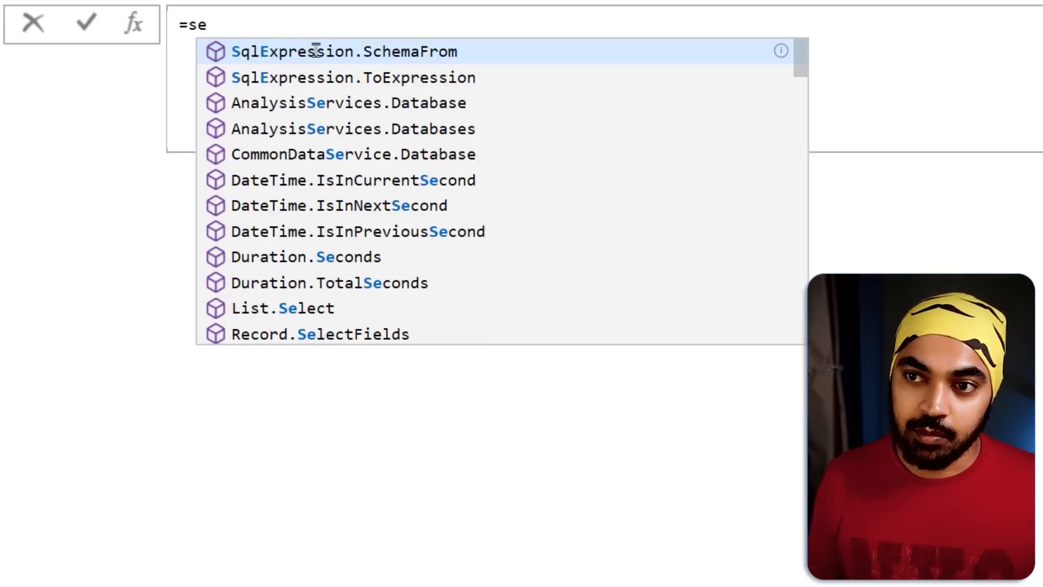
text(ctions)
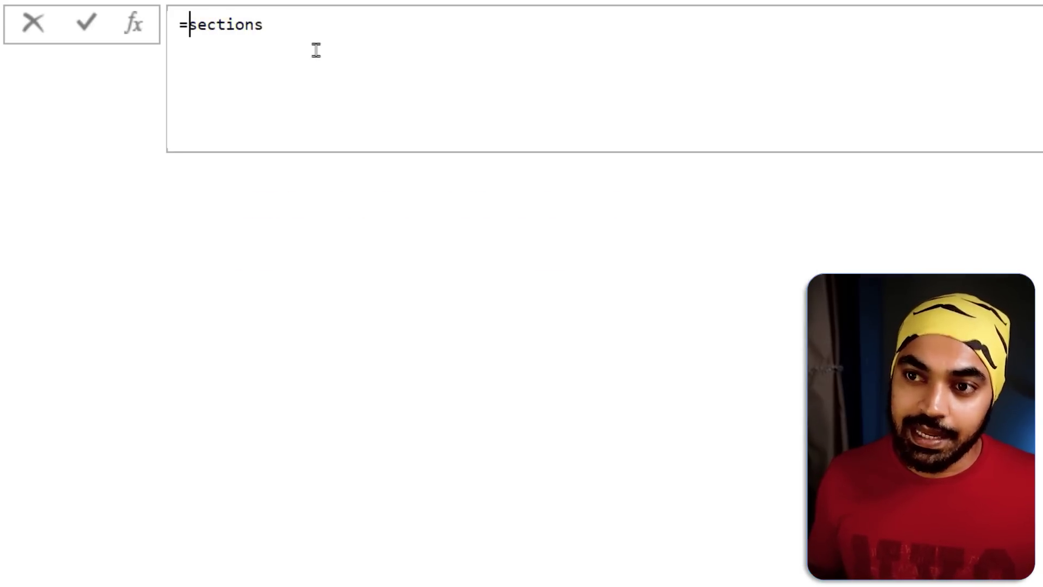
text(#)
key(Return)
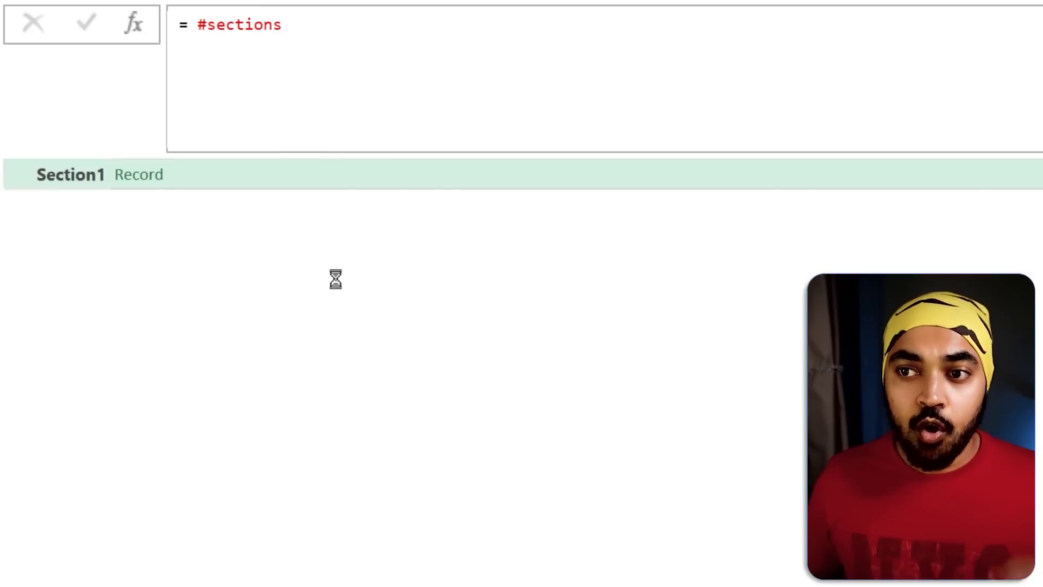
click(218, 175)
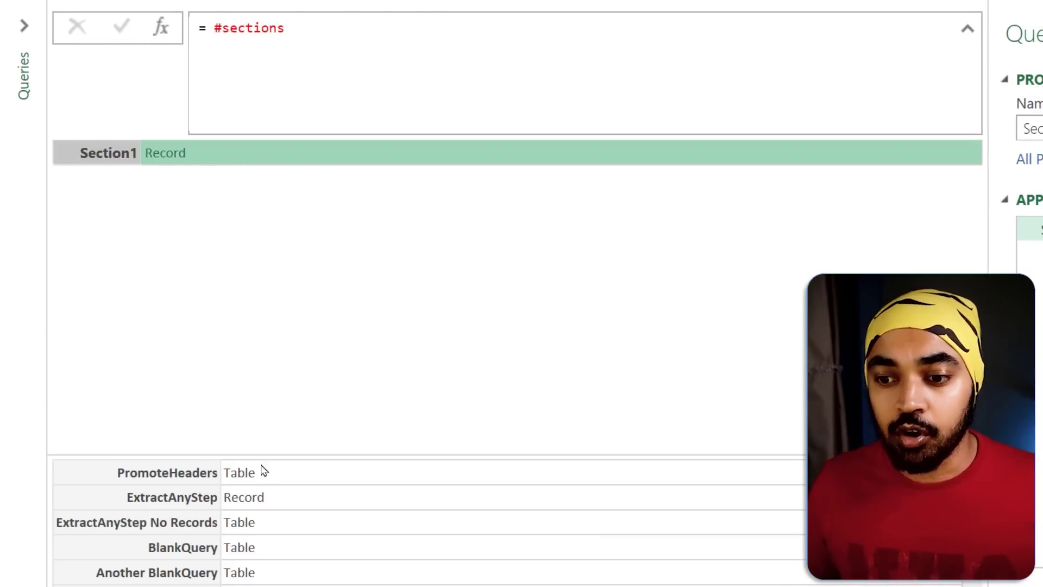
drag(263, 456, 266, 252)
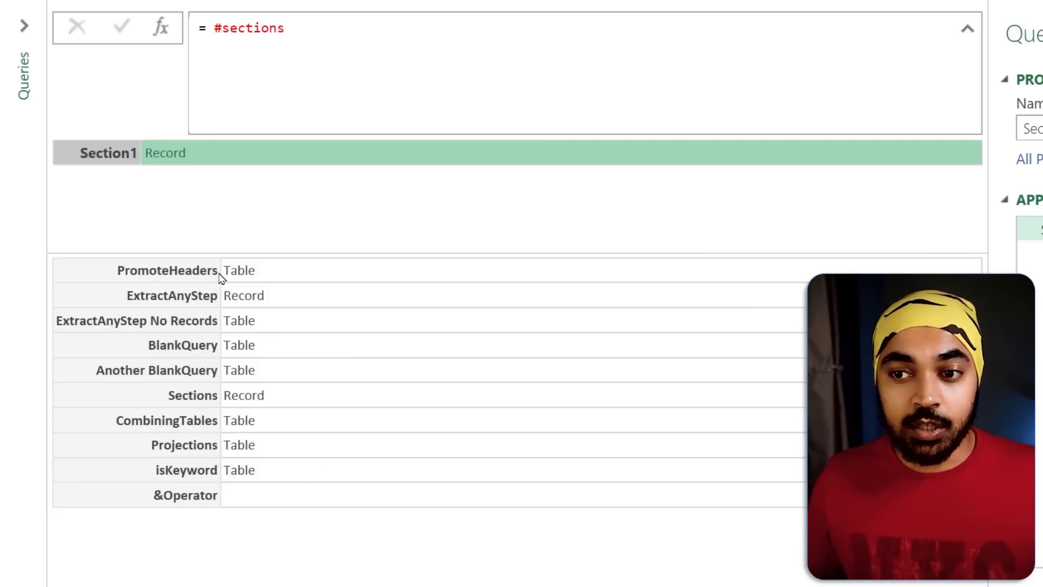
Step: Change the formula to =#sections[Section1] and convert the record into a Name/Value table
click(338, 28)
text([)
text(Secti)
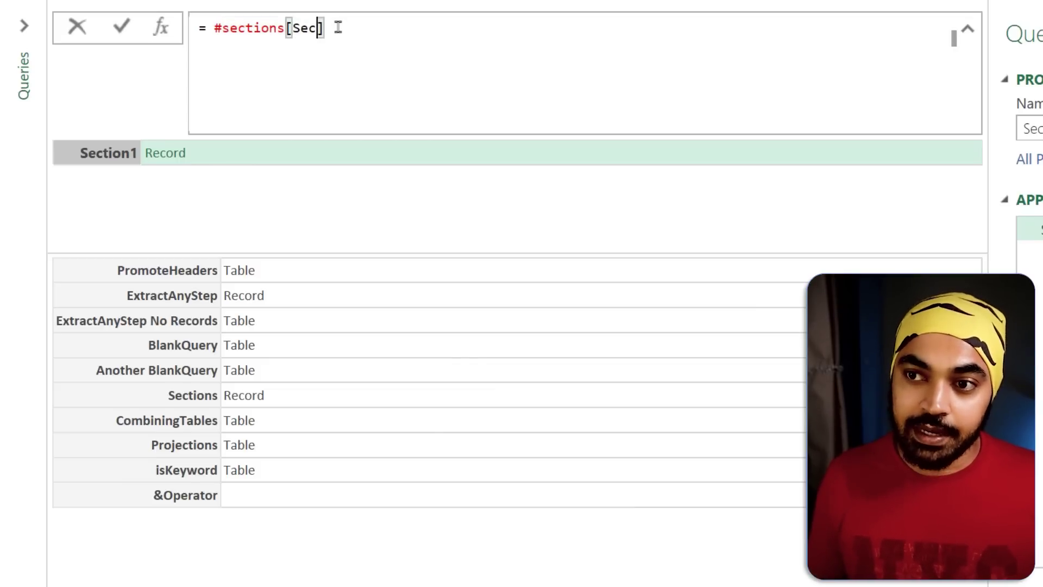
text(on1)
key(Return)
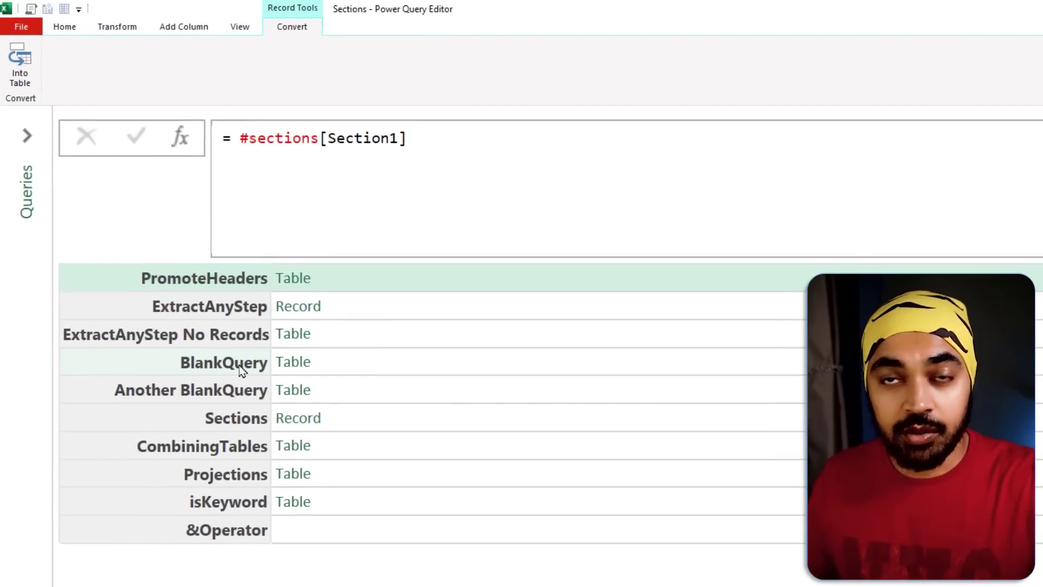
click(19, 64)
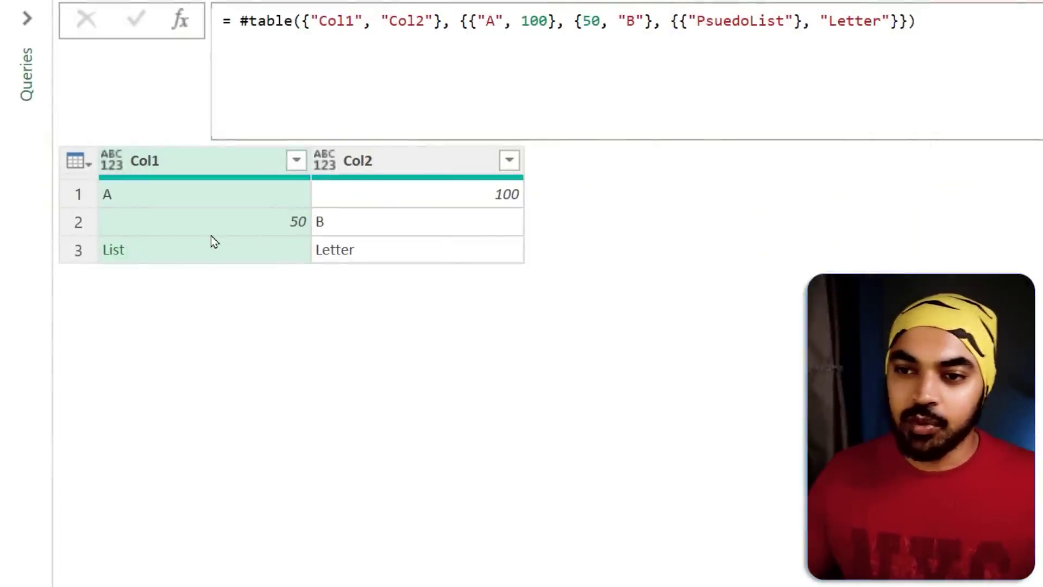
Step: Preview each Col1 value in the bottom pane: text A, number 50, and the nested list
click(441, 170)
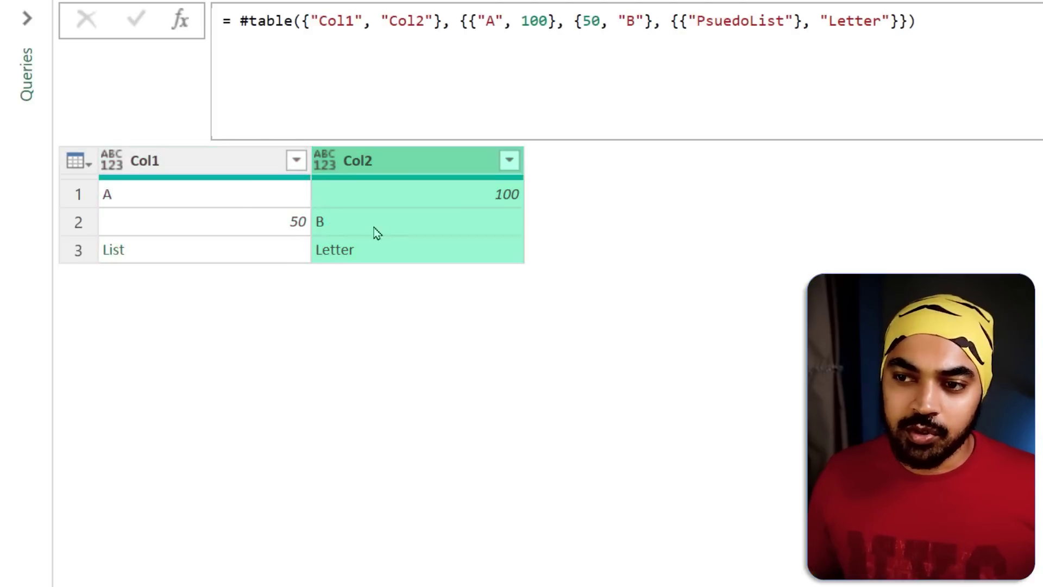
click(234, 194)
click(264, 225)
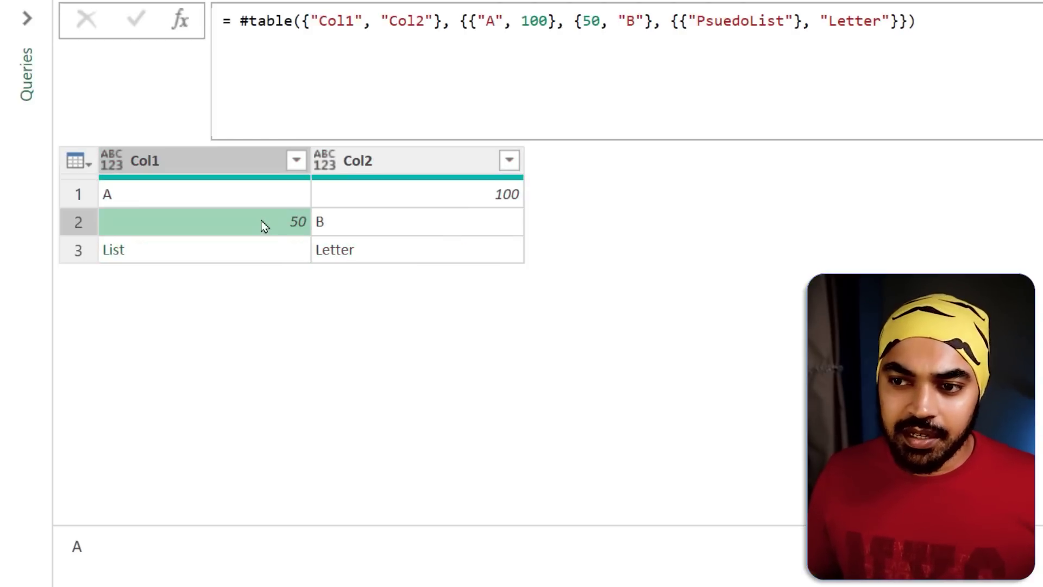
click(231, 249)
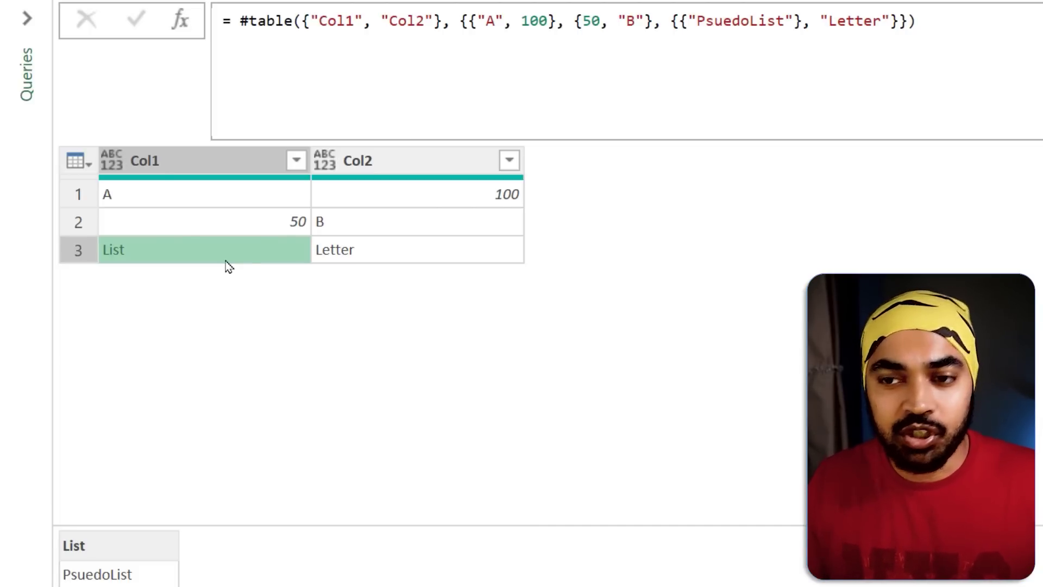
click(205, 202)
click(203, 220)
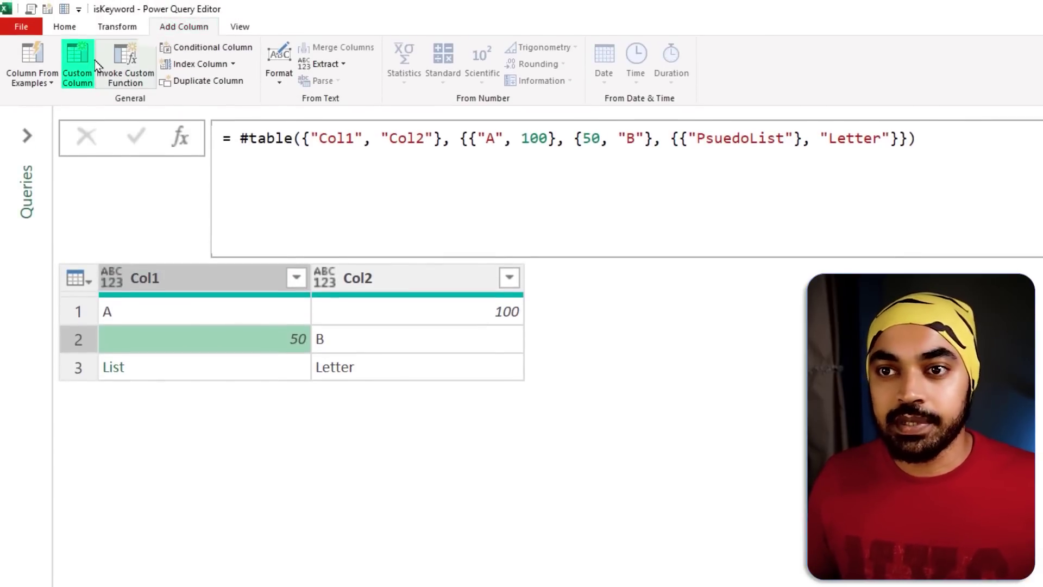
Step: Add a Custom column with the formula [Col1] is number and check its results
click(77, 62)
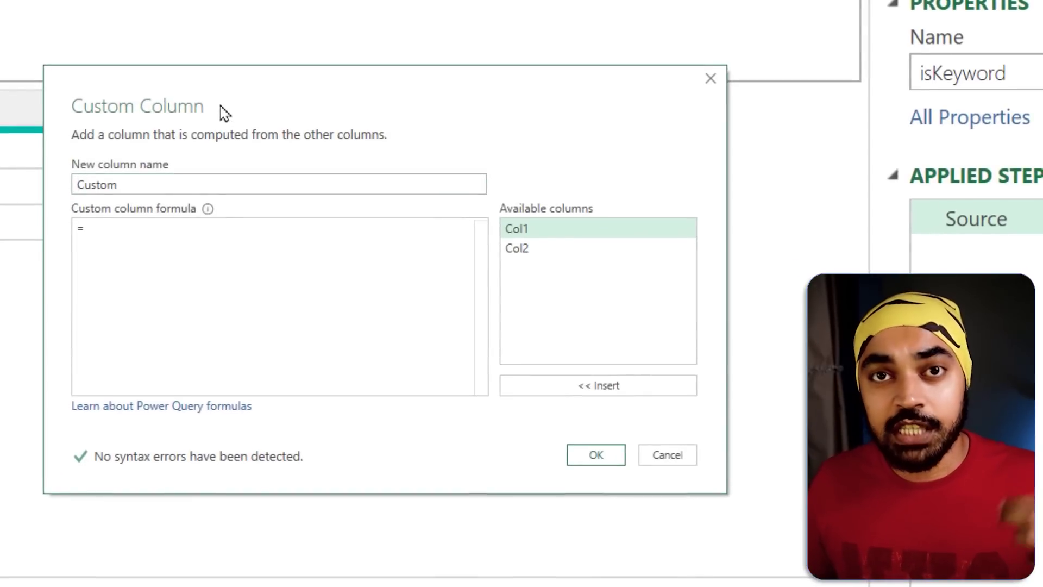
click(210, 256)
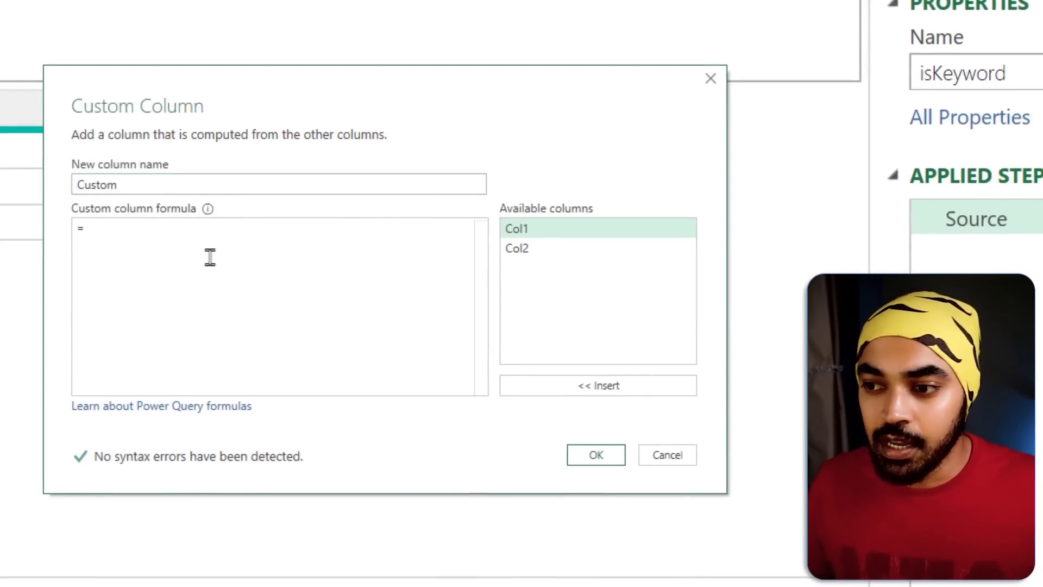
double_click(558, 231)
text(i)
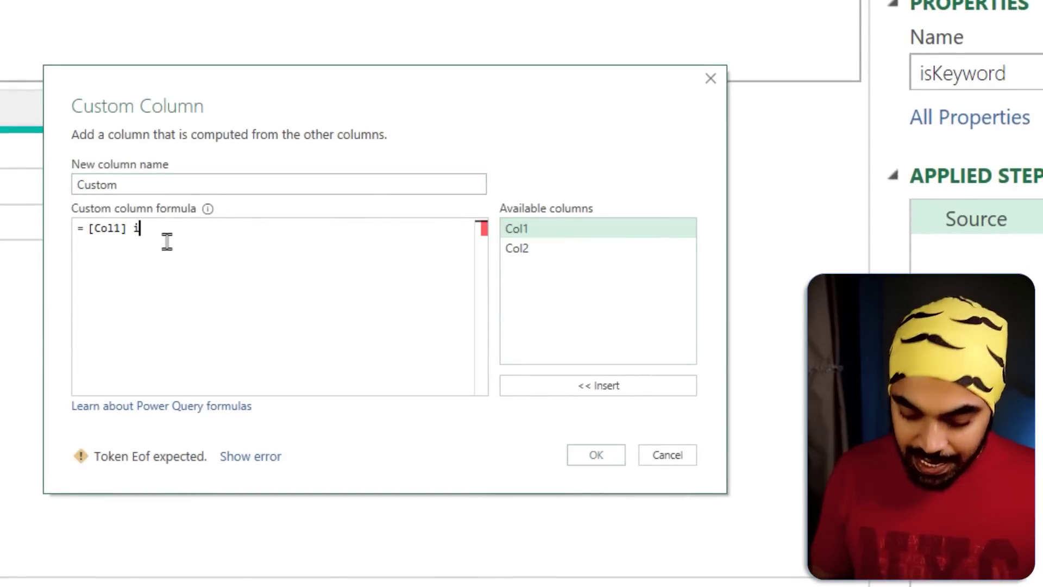
text(s number)
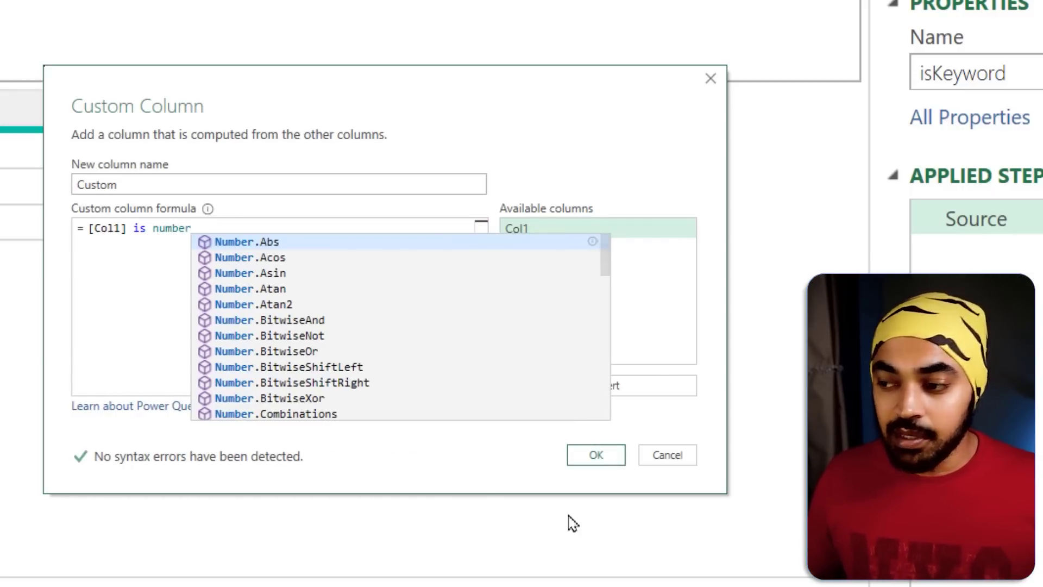
key(Escape)
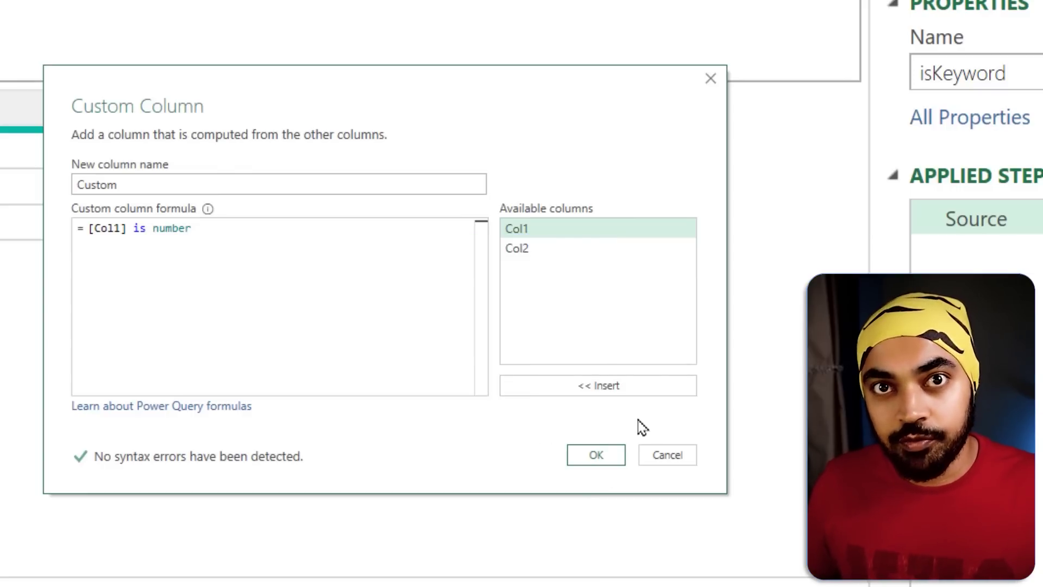
click(597, 456)
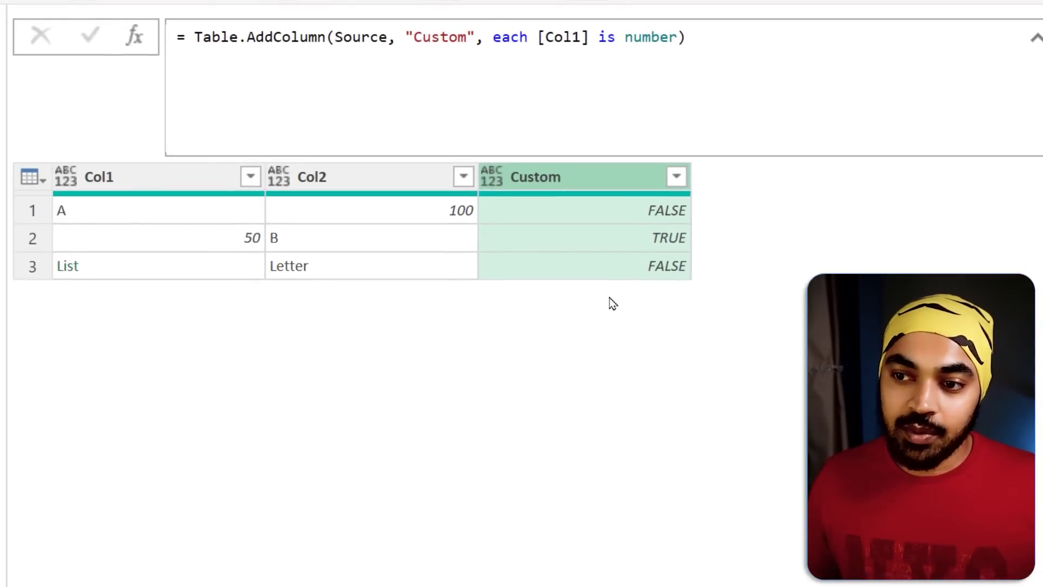
click(618, 245)
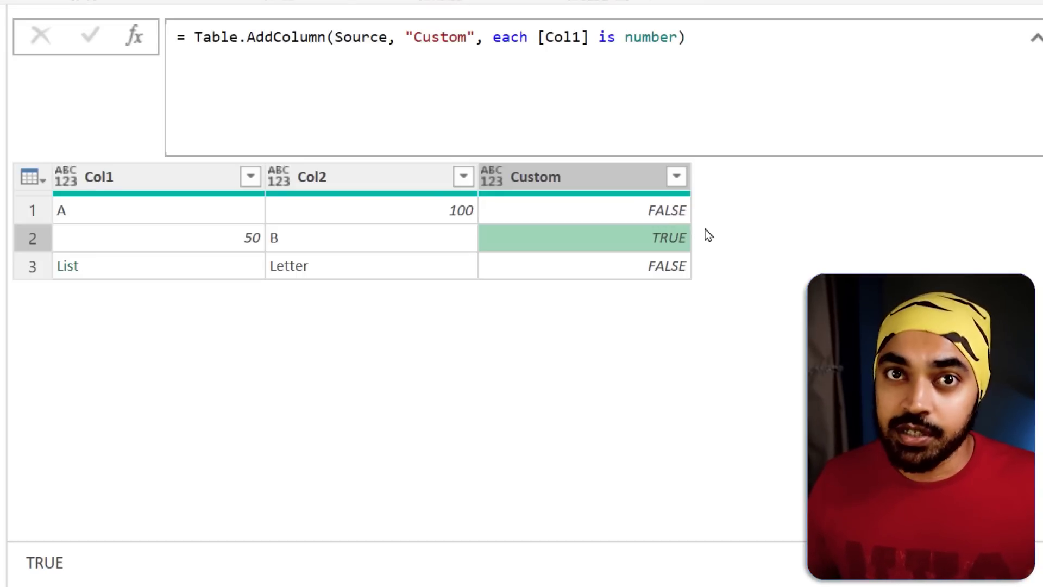
Step: Change the Custom column's check to [Col1] is list, giving FALSE, FALSE, TRUE
click(643, 33)
double_click(643, 33)
text(list)
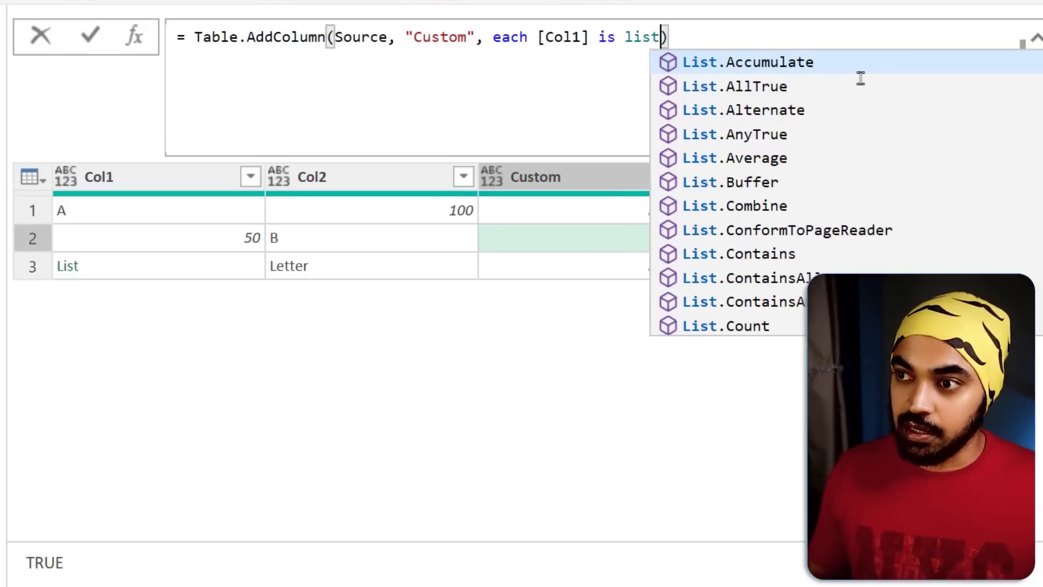
click(477, 341)
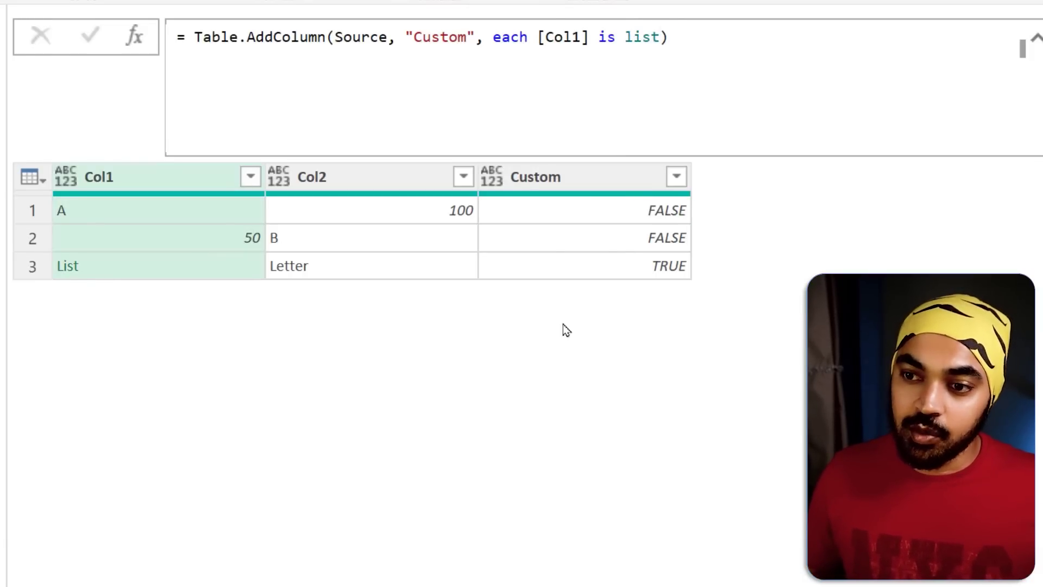
mouse_move(635, 248)
mouse_down()
mouse_move(706, 281)
mouse_move(618, 320)
mouse_move(74, 295)
mouse_up()
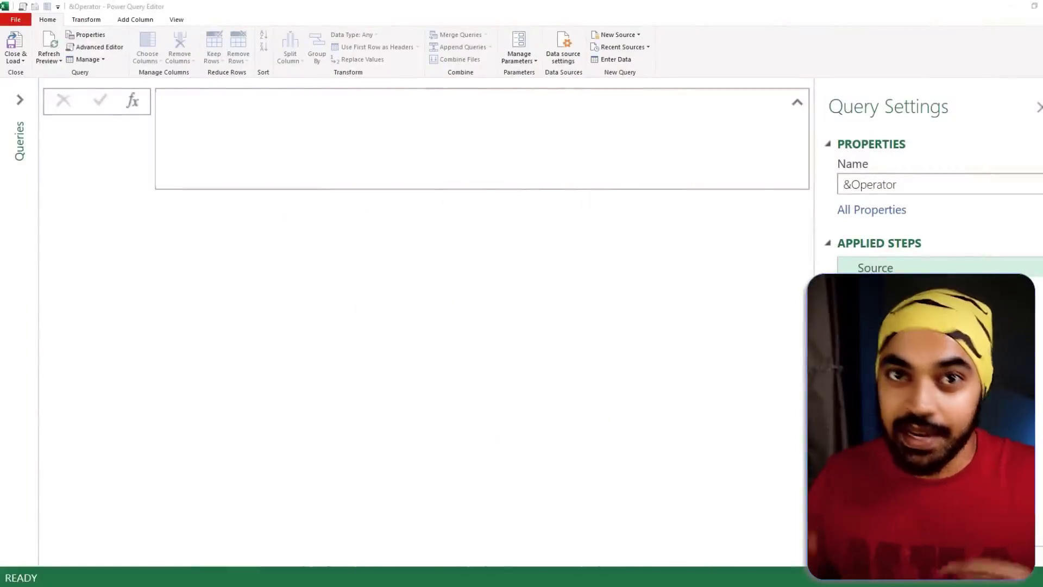
Step: In the &Operator query, enter = "A" & "B" to concatenate text into AB
click(295, 123)
text(=)
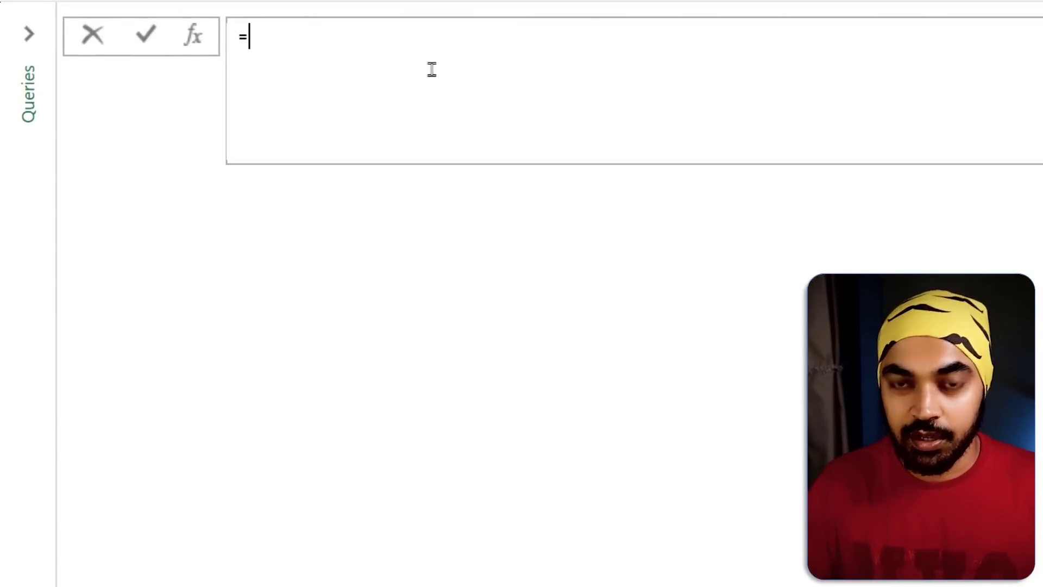
text( "A" & ")
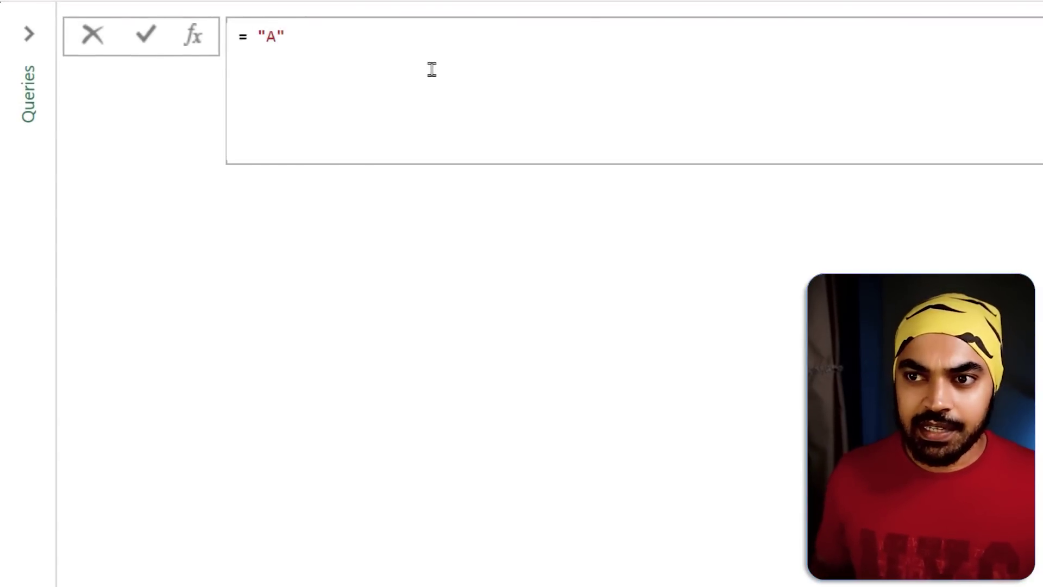
text(B)
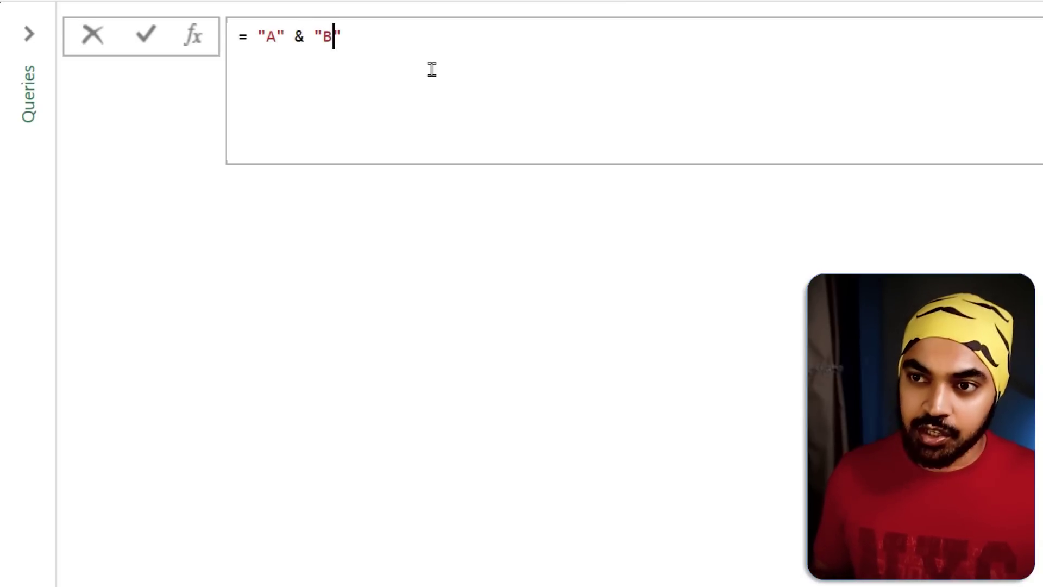
key(Return)
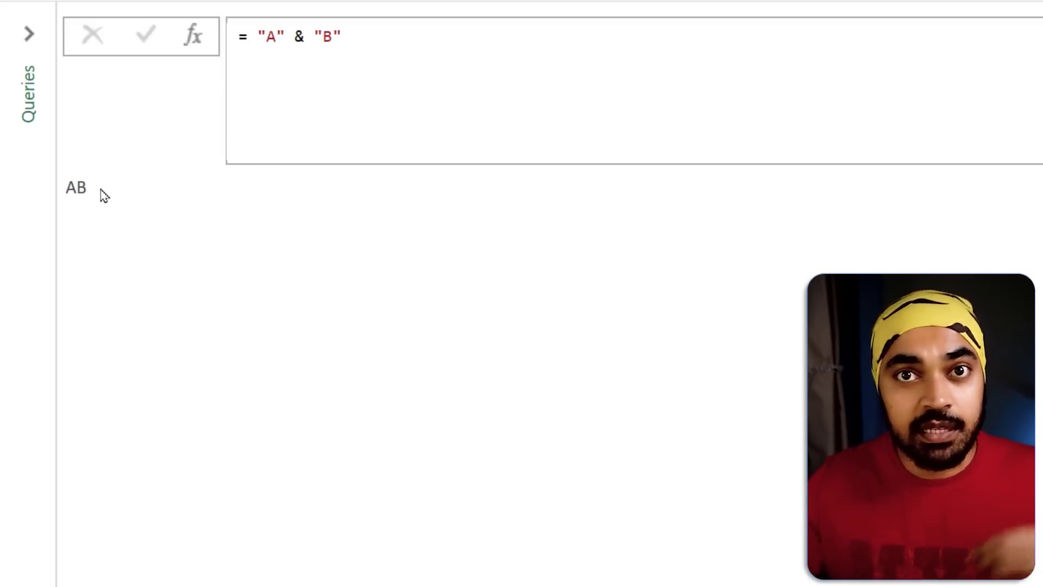
Step: Change the formula to {"A"} & {"B"} to combine two lists into one
click(257, 34)
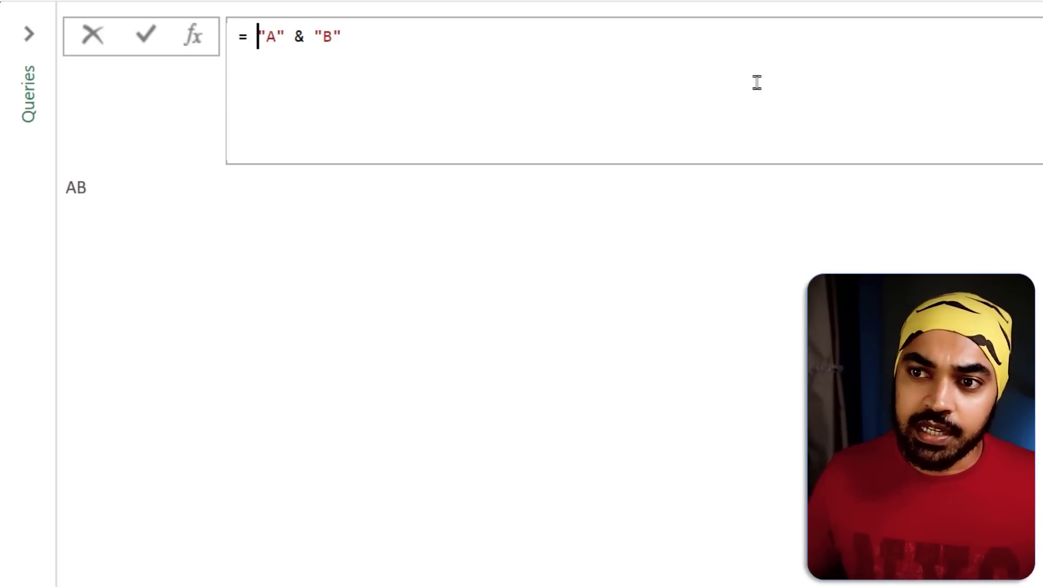
text({)
key(Right)
key(Right)
key(Right)
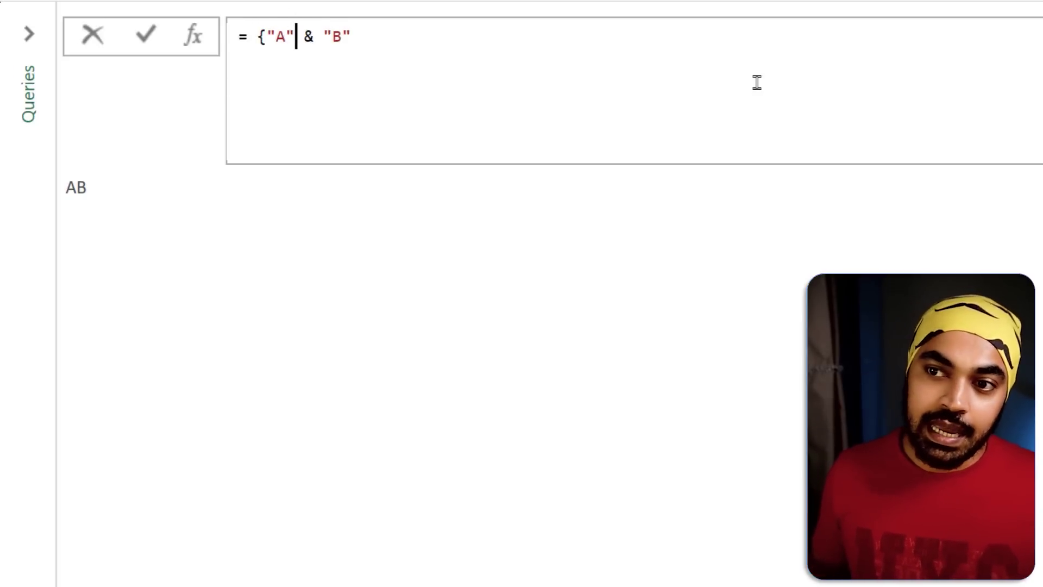
text(})
key(Right)
key(Right)
key(Right)
text({)
key(Right)
key(Right)
key(Right)
text(})
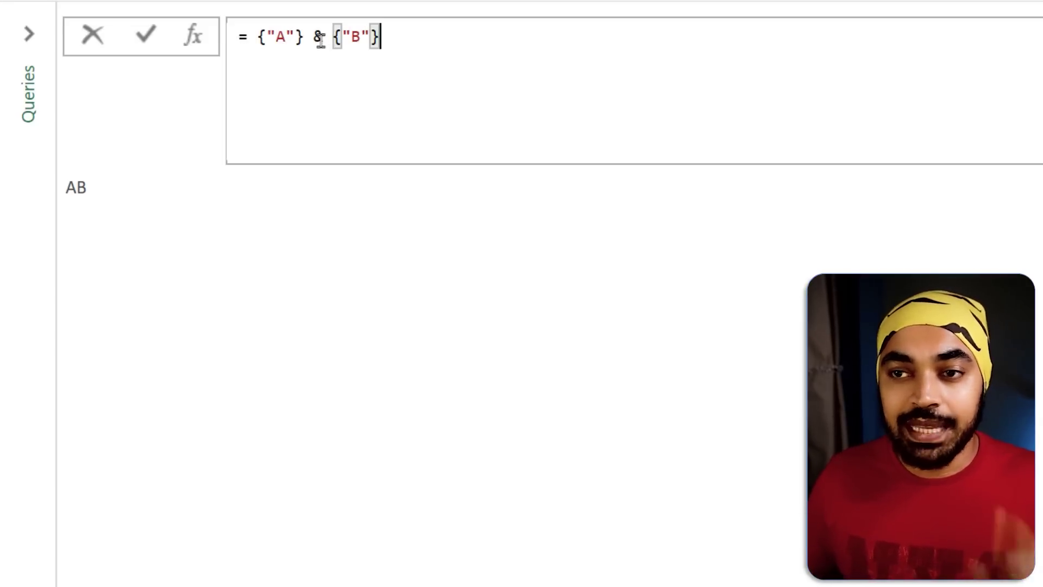
key(Return)
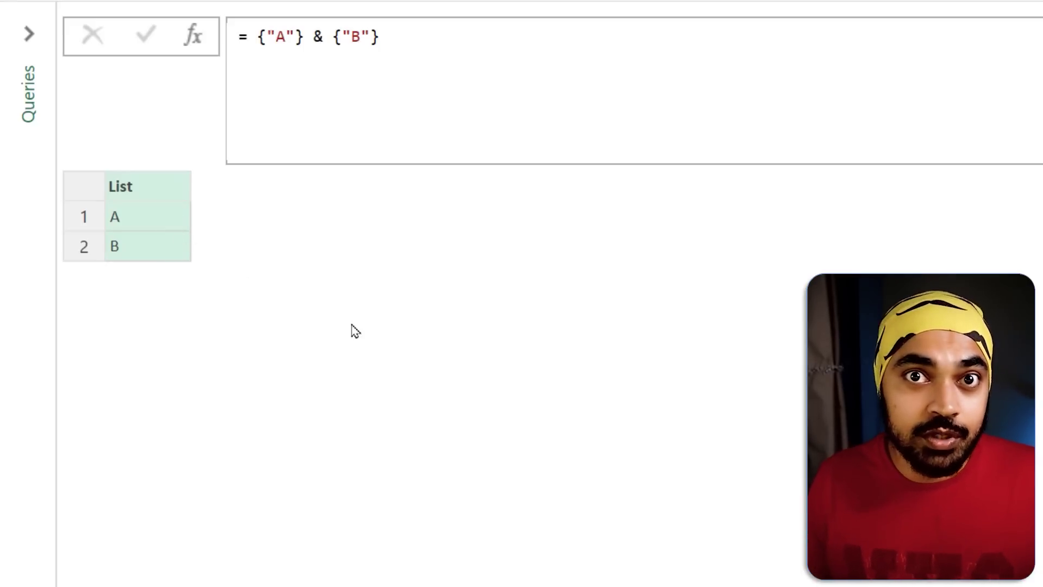
click(261, 36)
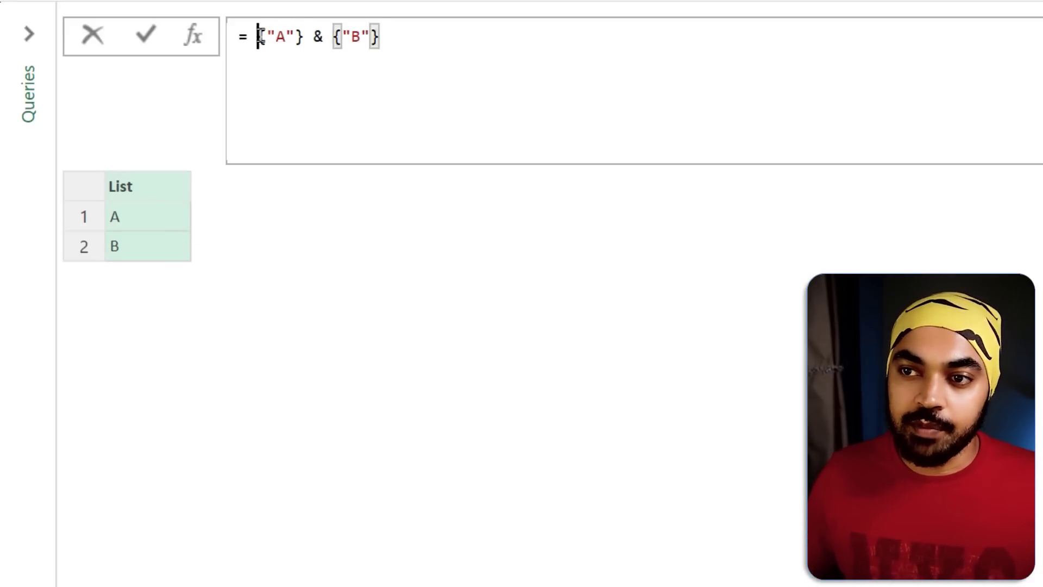
Step: Replace the formula with = isKeyword & Projections to stack both tables into one
drag(260, 35, 509, 34)
text(iske)
key(Tab)
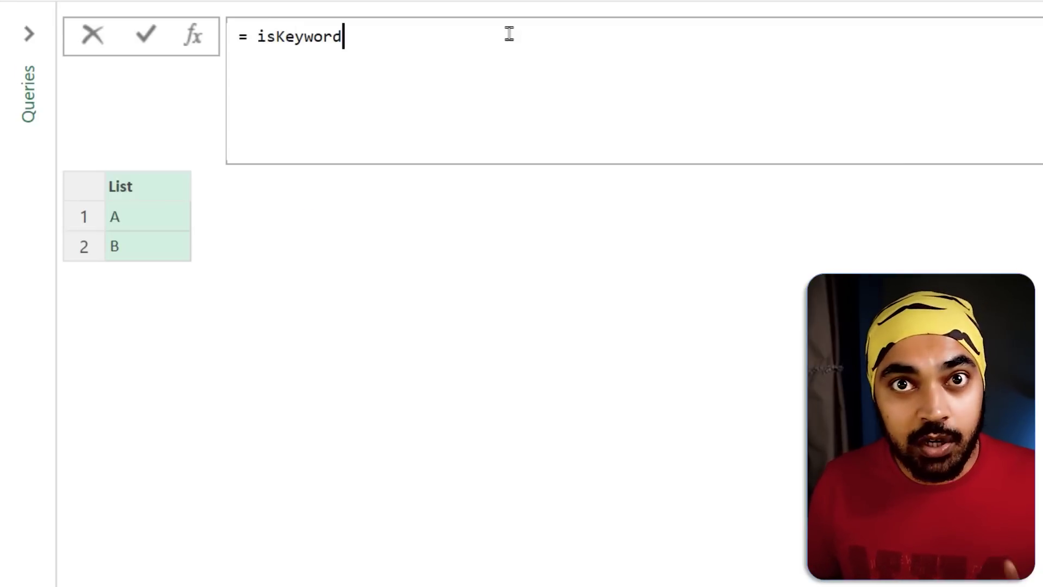
text(& )
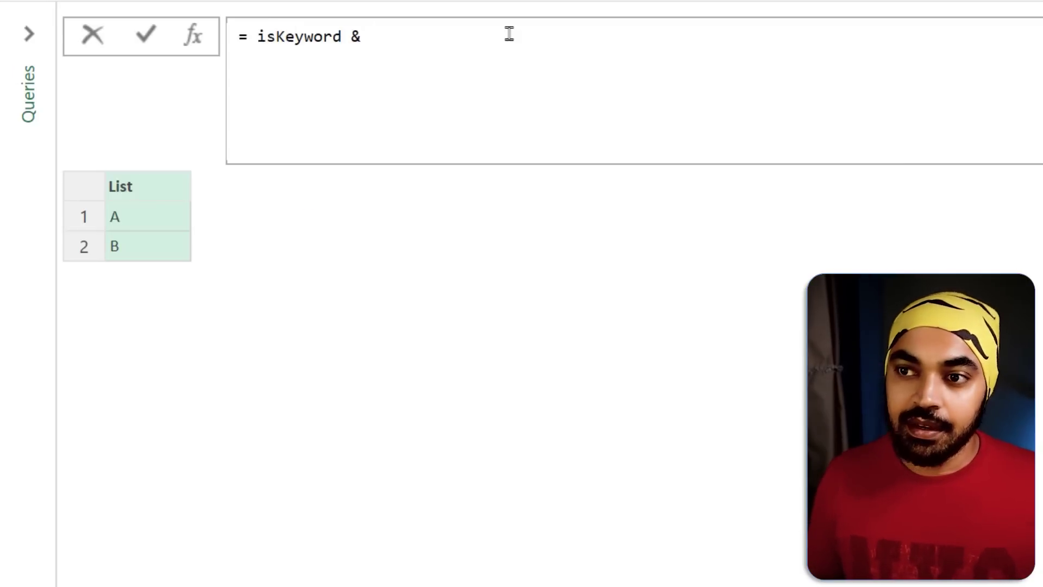
text(pro)
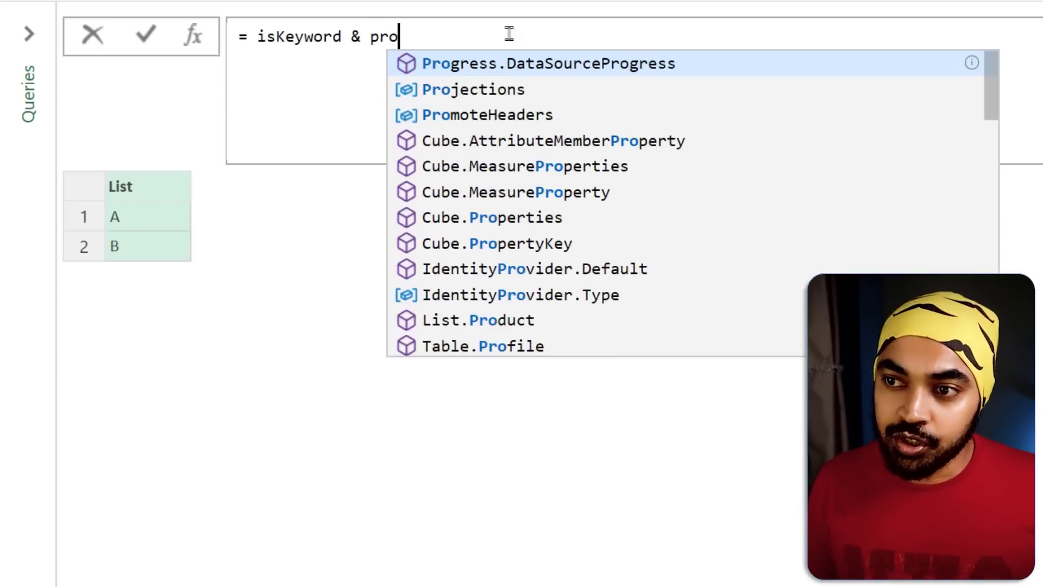
key(Down)
key(Tab)
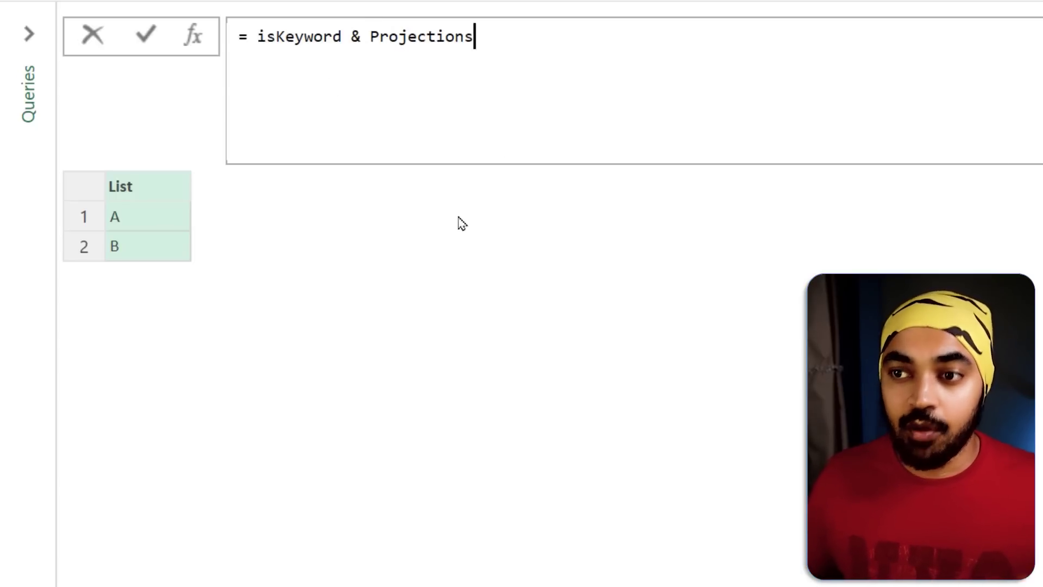
mouse_move(289, 45)
key(Return)
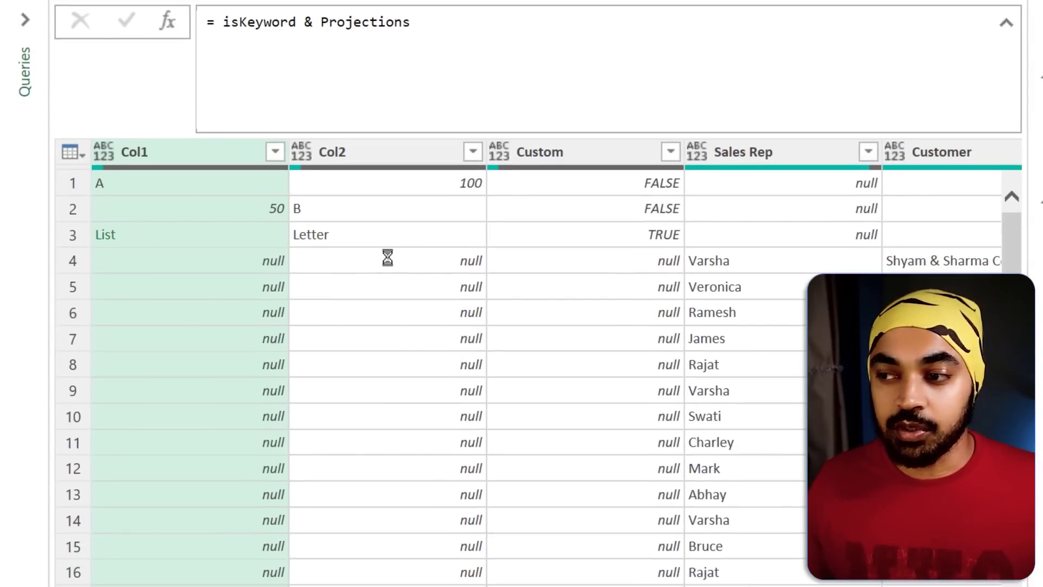